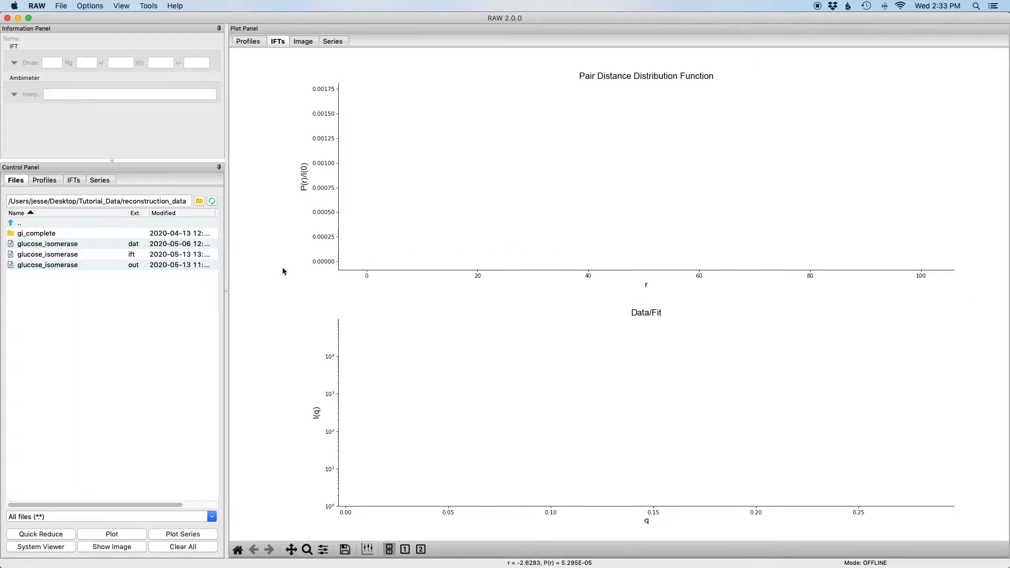
Load glucose_isomerase.out from the gi_complete folder and show the list of loaded IFTs
{"action": "double_click", "coordinate": [64, 232]}
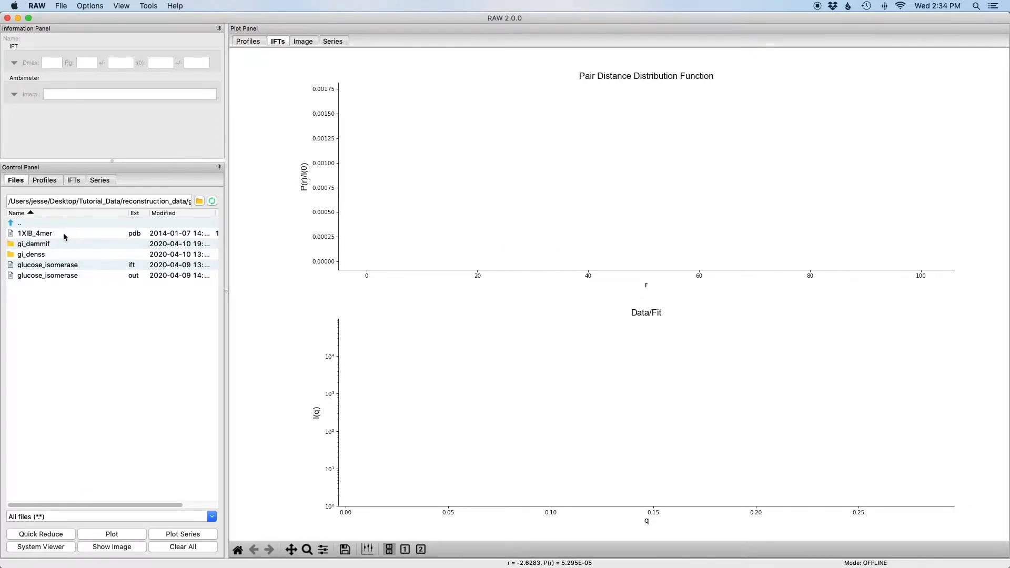
{"action": "double_click", "coordinate": [76, 276]}
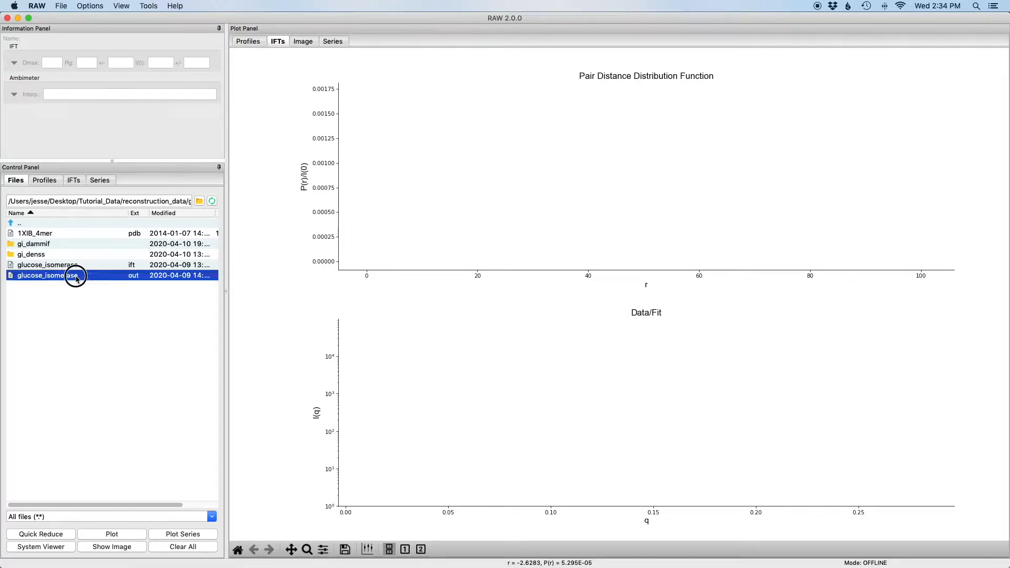
{"action": "left_click", "coordinate": [78, 180]}
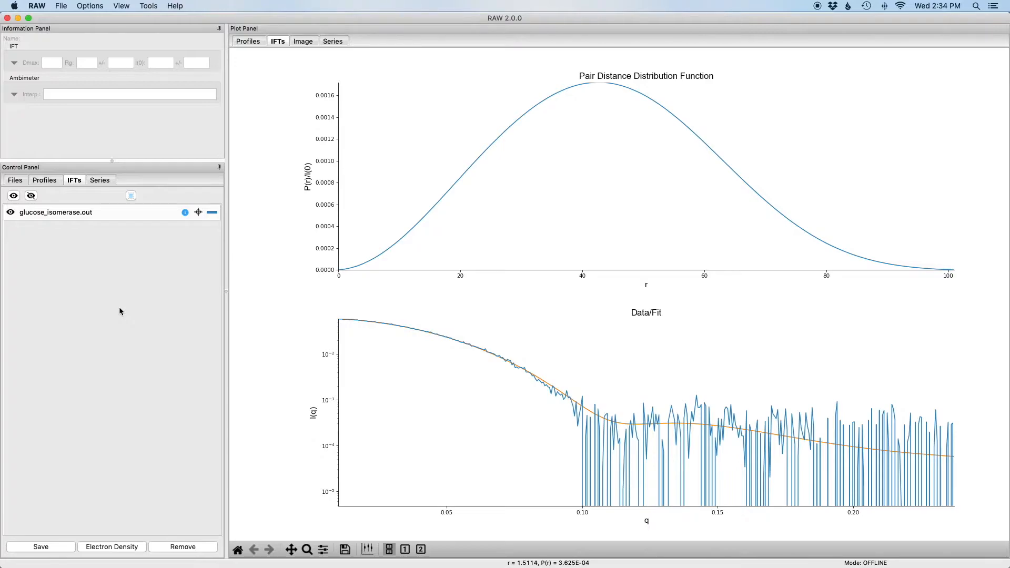
Start a DAMMIF/N bead model reconstruction for glucose_isomerase.out and check the citation information for its programs
{"action": "left_click", "coordinate": [148, 214]}
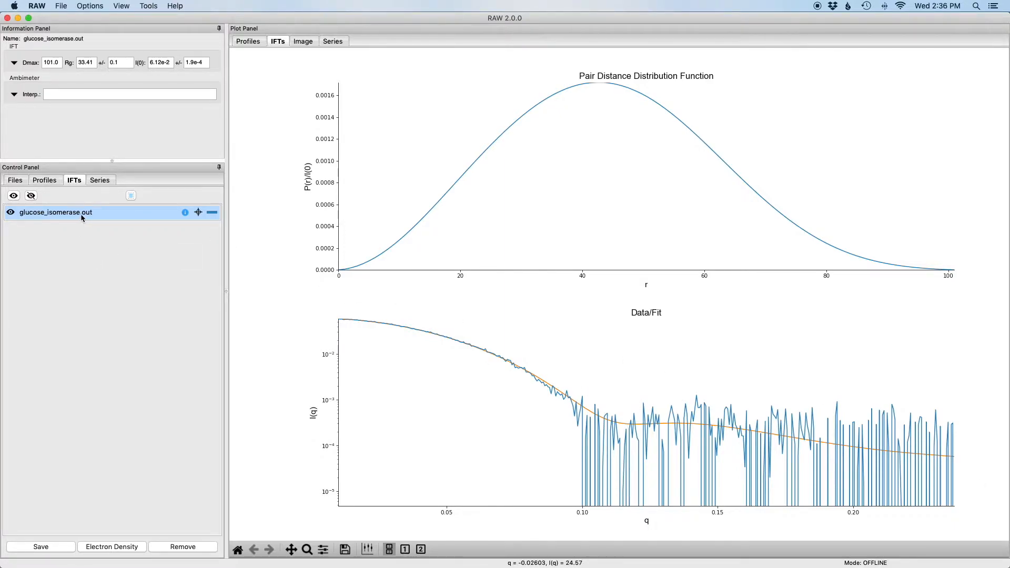
{"action": "right_click", "coordinate": [81, 213]}
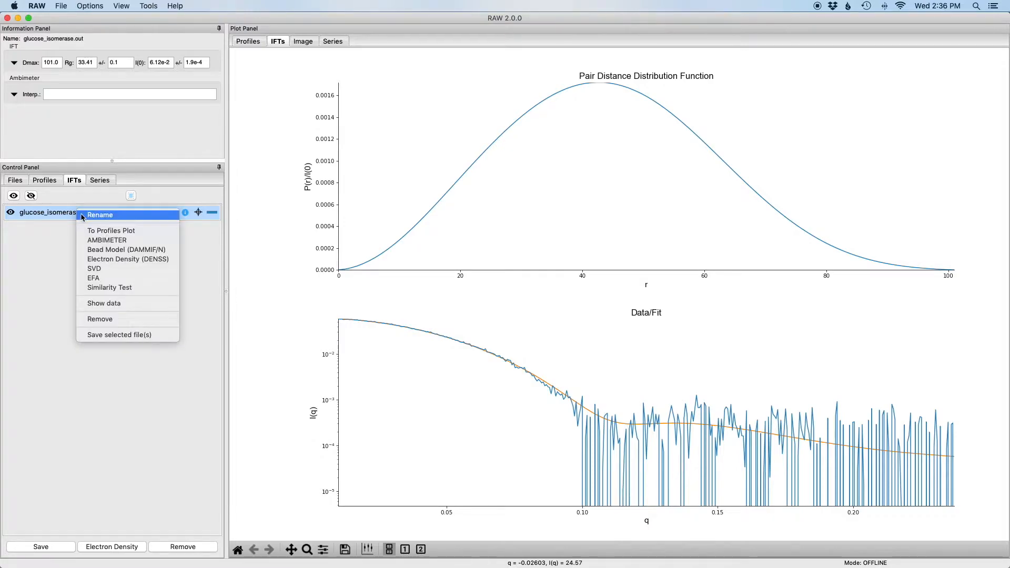
{"action": "left_click", "coordinate": [145, 252]}
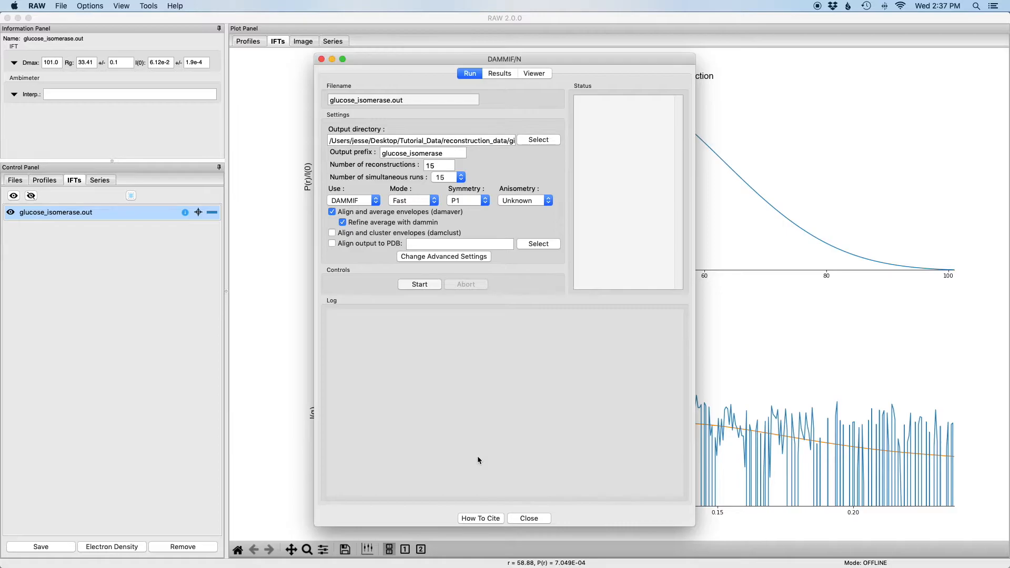
{"action": "left_click", "coordinate": [481, 519]}
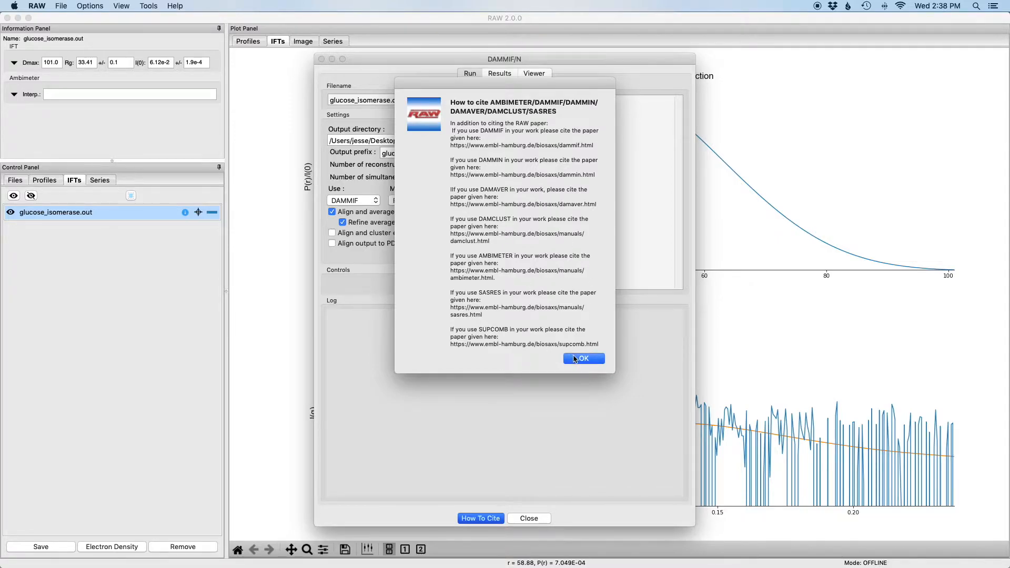
{"action": "left_click", "coordinate": [576, 360]}
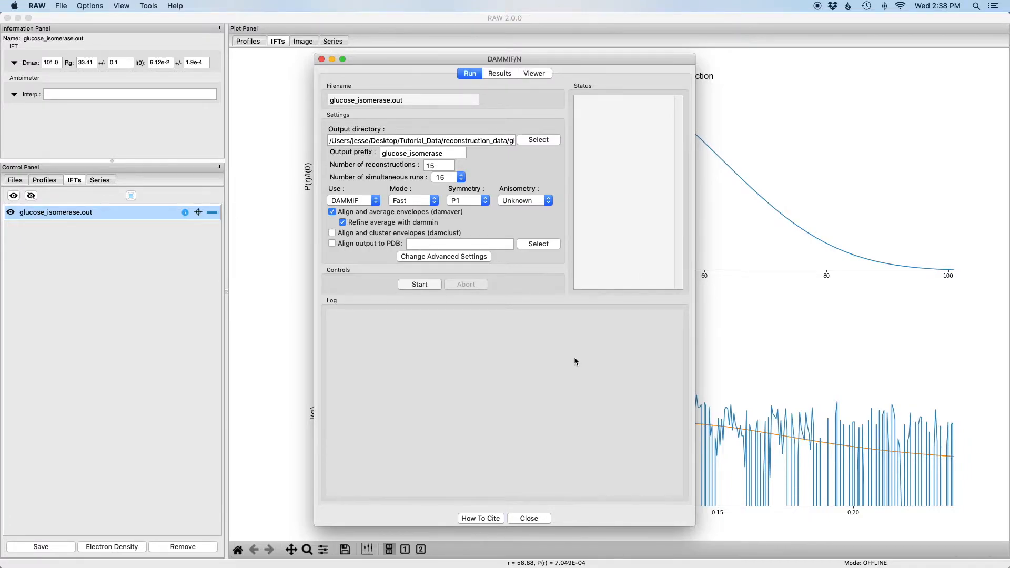
Create a new folder gi_dammif inside reconstruction_data and choose it as the output directory
{"action": "left_click", "coordinate": [534, 141]}
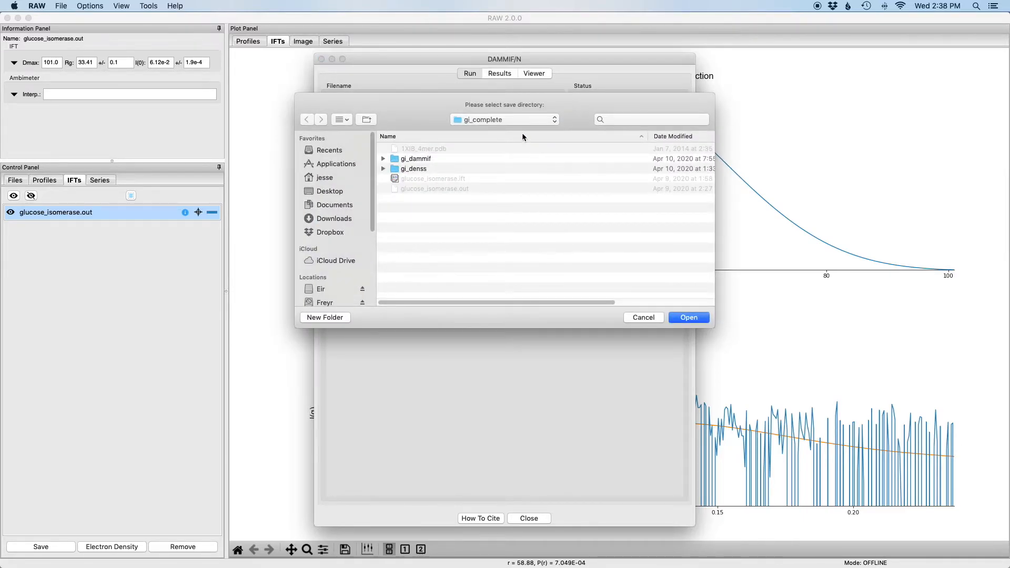
{"action": "left_click", "coordinate": [517, 123]}
{"action": "left_click", "coordinate": [518, 133]}
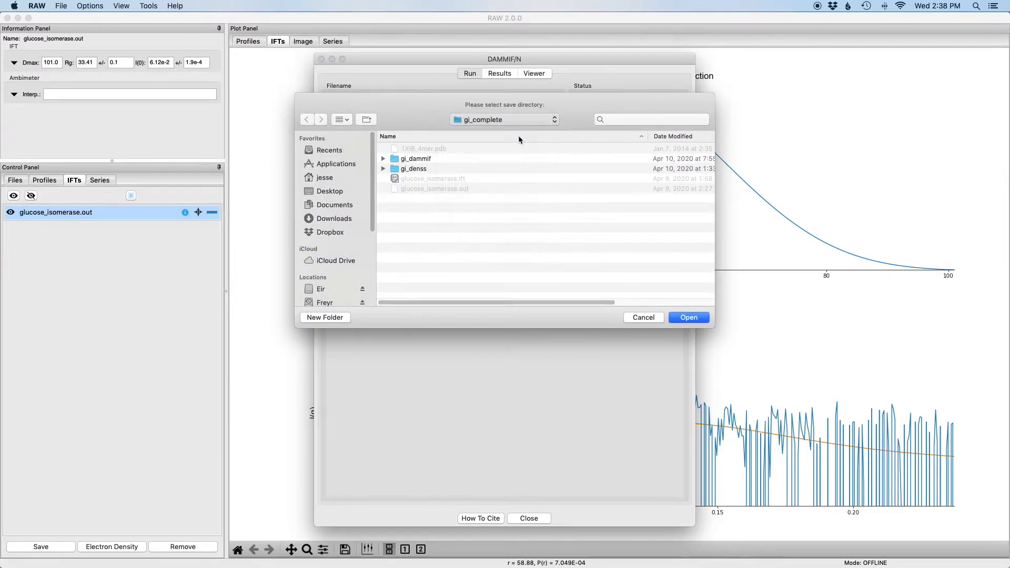
{"action": "left_click", "coordinate": [337, 321]}
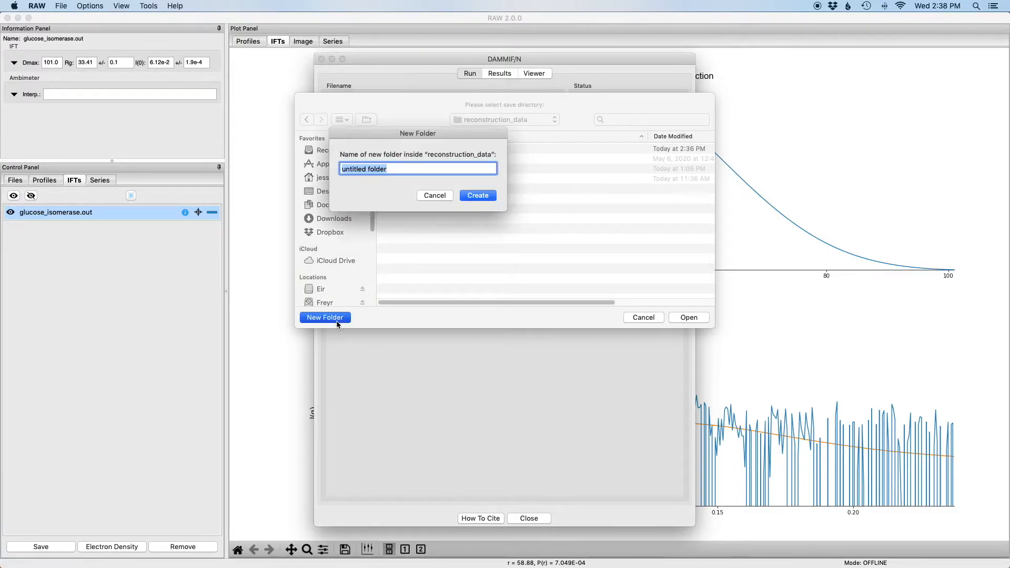
{"action": "type", "text": "gi_dammif"}
{"action": "key", "text": "Return"}
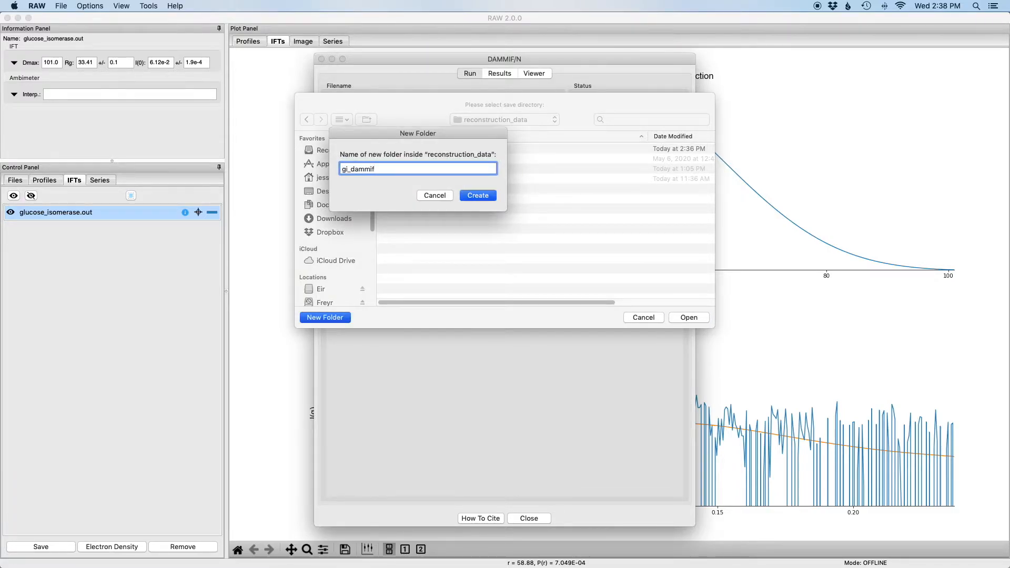
{"action": "key", "text": "Return"}
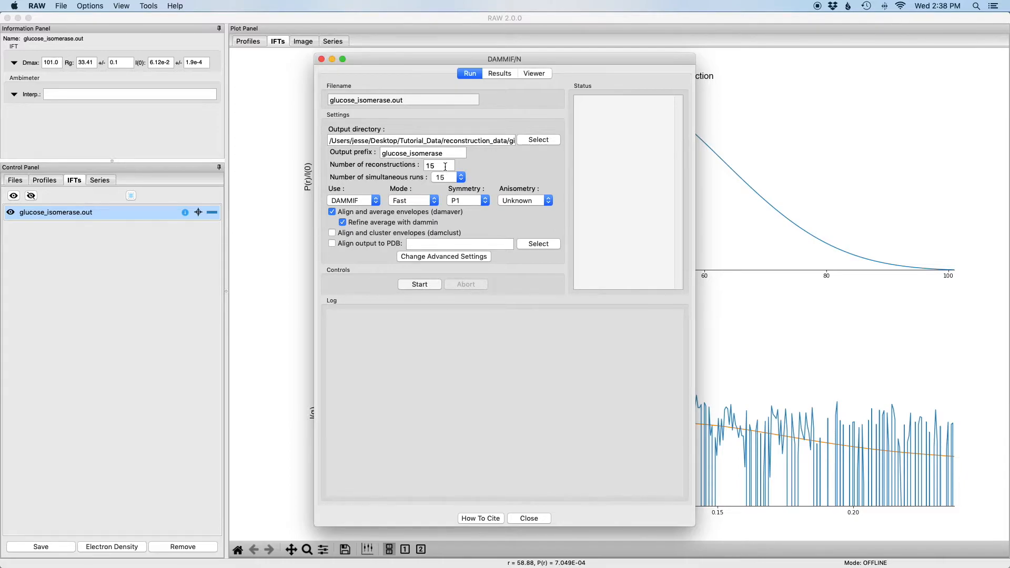
Set the reconstruction mode to Slow, enable damclust clustering, and align the output to 1XIB_4mer.pdb
{"action": "left_click", "coordinate": [426, 200]}
{"action": "left_click", "coordinate": [421, 211]}
{"action": "left_click", "coordinate": [533, 244]}
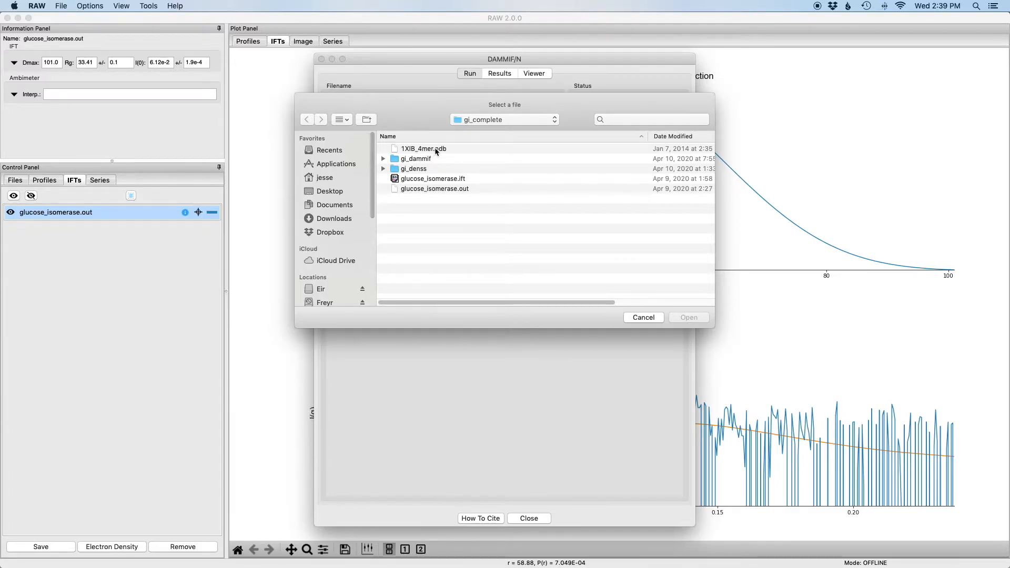
{"action": "double_click", "coordinate": [436, 150]}
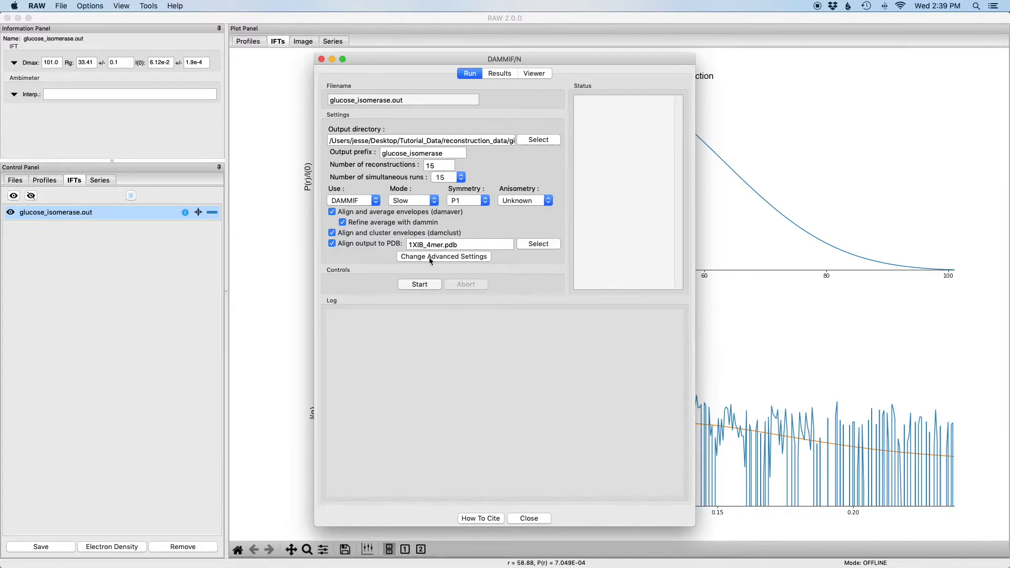
Start the DAMMIF reconstructions and look through the available logs from the first run to the alignment
{"action": "left_click", "coordinate": [420, 285]}
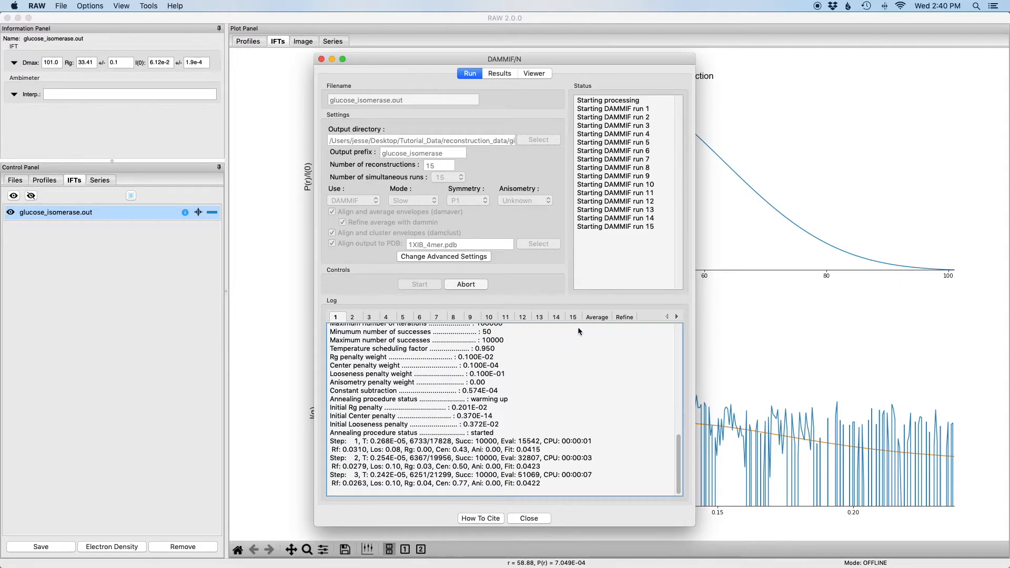
{"action": "left_click", "coordinate": [677, 316]}
{"action": "left_click", "coordinate": [677, 316]}
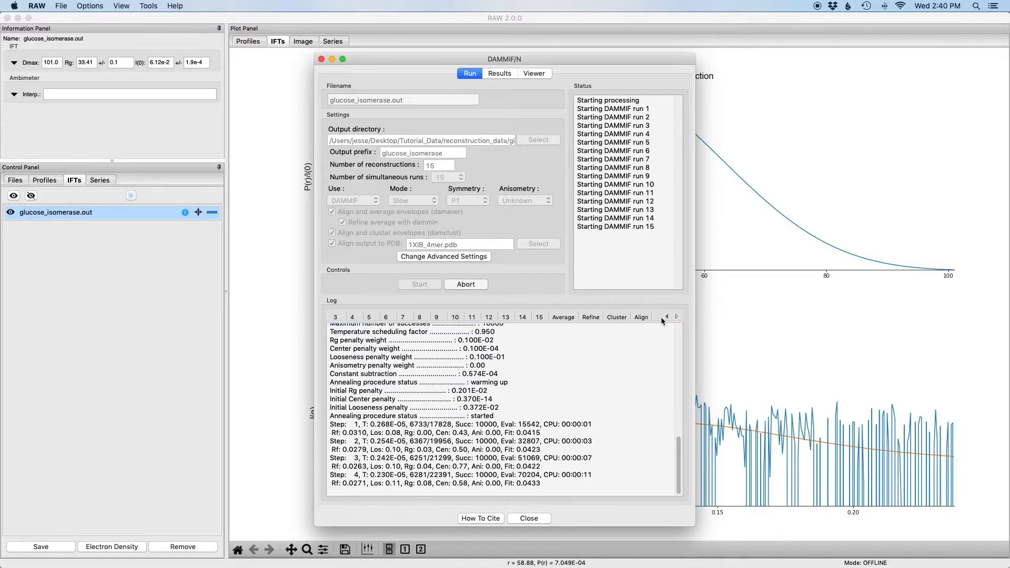
{"action": "left_click", "coordinate": [667, 317]}
{"action": "left_click", "coordinate": [667, 317]}
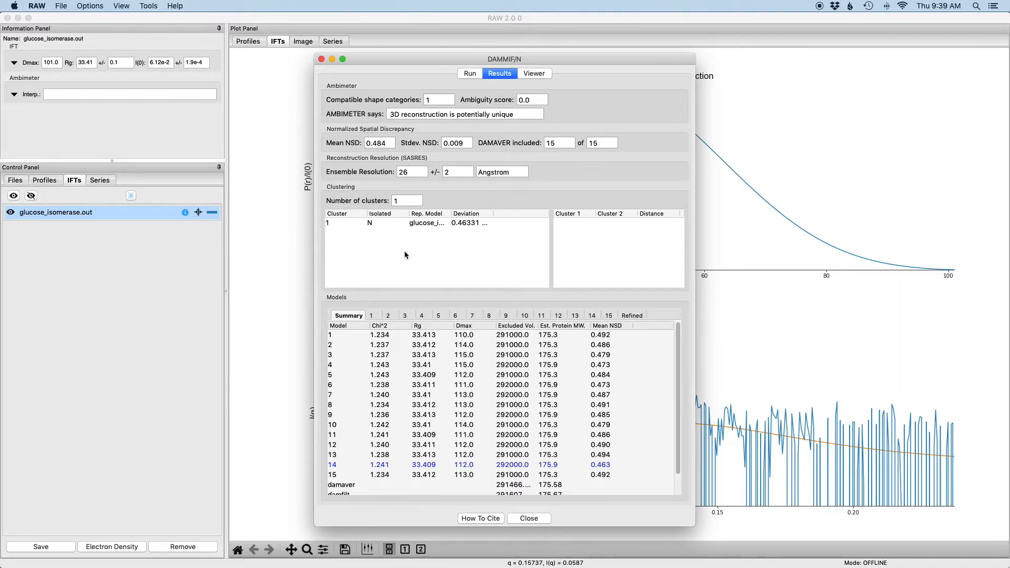
Widen the representative model column to read the full file name, and inspect the fits of several individual models and the refined model
{"action": "left_click_drag", "start_coordinate": [451, 214], "coordinate": [508, 214]}
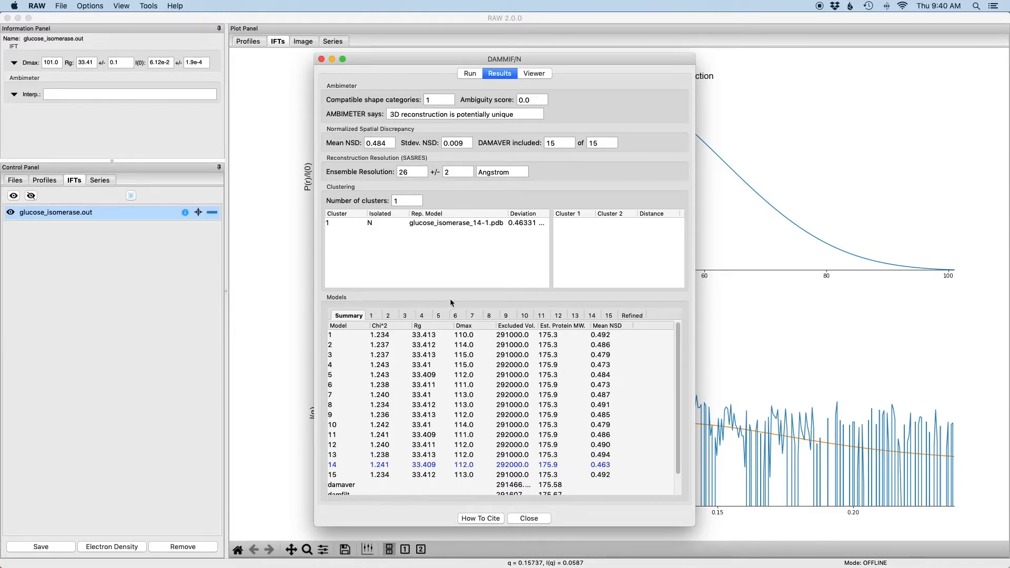
{"action": "left_click", "coordinate": [372, 315]}
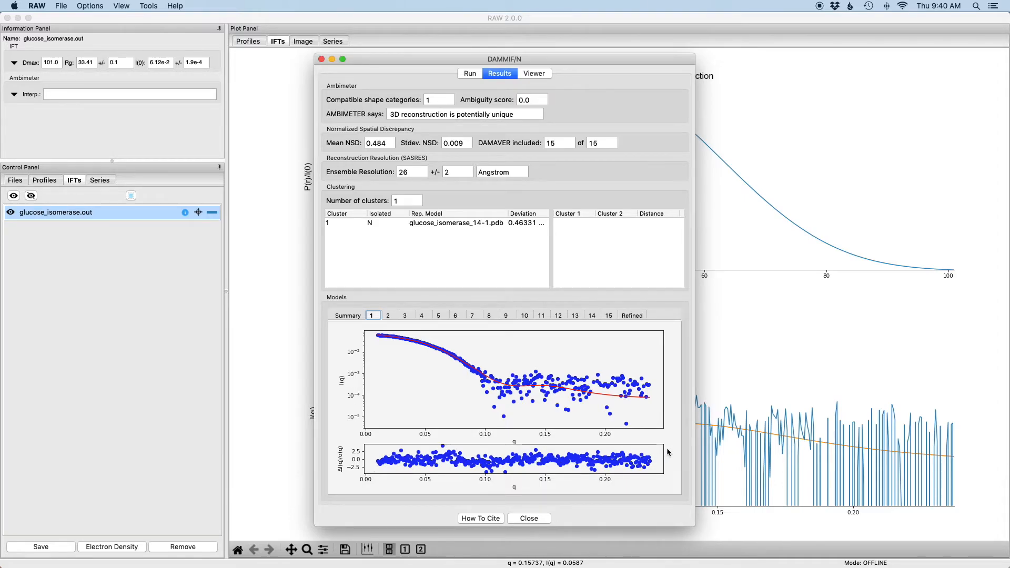
{"action": "left_click", "coordinate": [405, 316]}
{"action": "left_click", "coordinate": [421, 316]}
{"action": "left_click", "coordinate": [438, 317]}
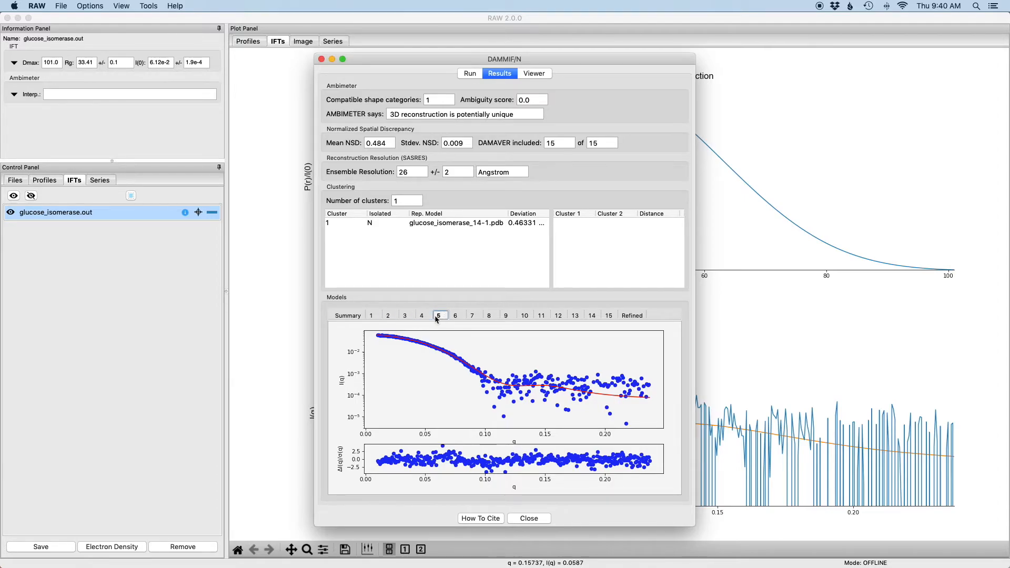
{"action": "left_click", "coordinate": [455, 317]}
{"action": "left_click", "coordinate": [632, 317]}
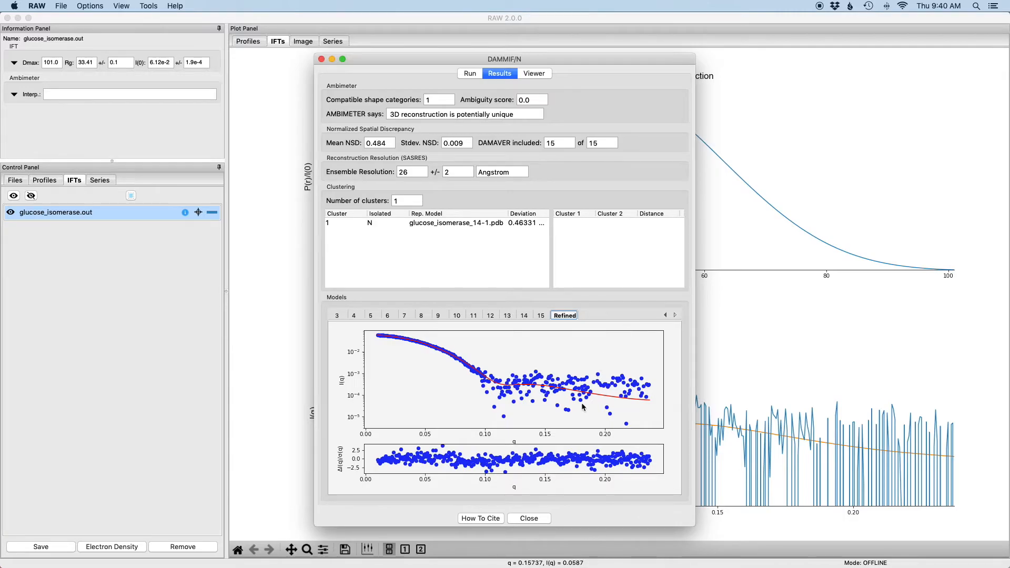
{"action": "left_click", "coordinate": [665, 315]}
{"action": "left_click", "coordinate": [665, 316]}
{"action": "left_click", "coordinate": [665, 316]}
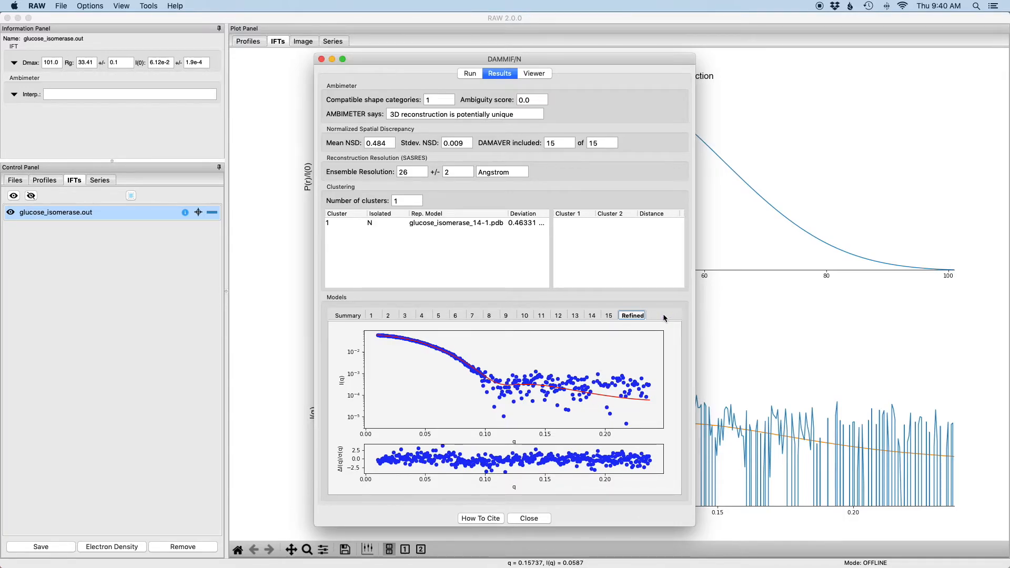
Examine the model summary, comparing Chi^2, Rg, Dmax, excluded volume, protein MW and mean NSD across individual, averaged and refined models
{"action": "left_click", "coordinate": [348, 315]}
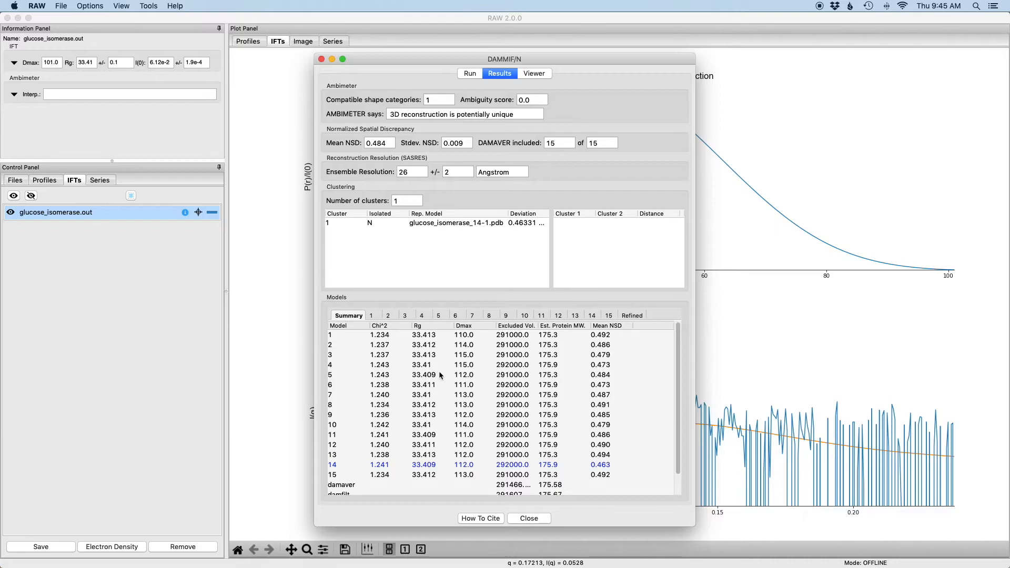
{"action": "scroll", "coordinate": [342, 336], "scroll_direction": "down", "scroll_amount": 2}
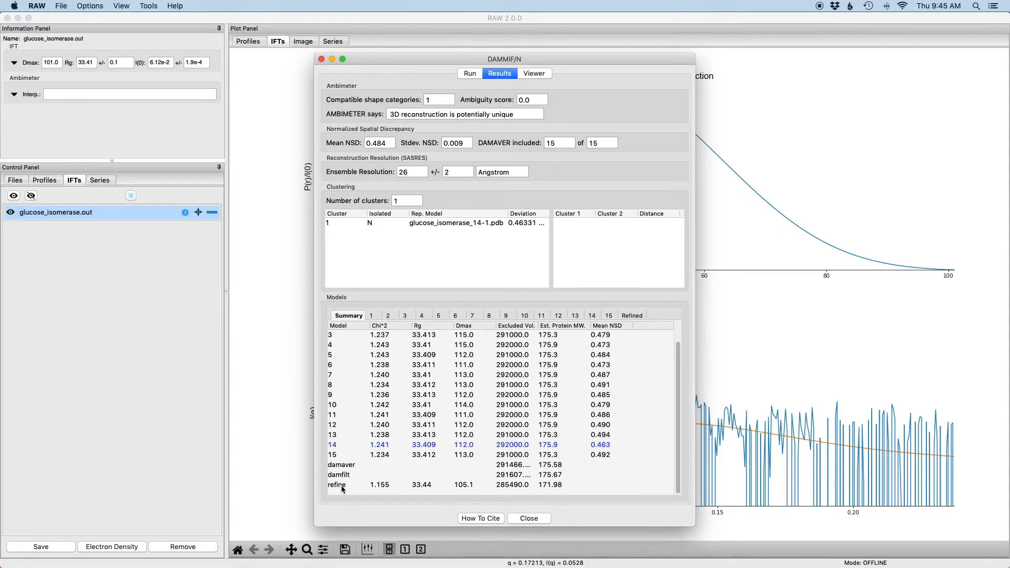
{"action": "scroll", "coordinate": [346, 479], "scroll_direction": "up", "scroll_amount": 2}
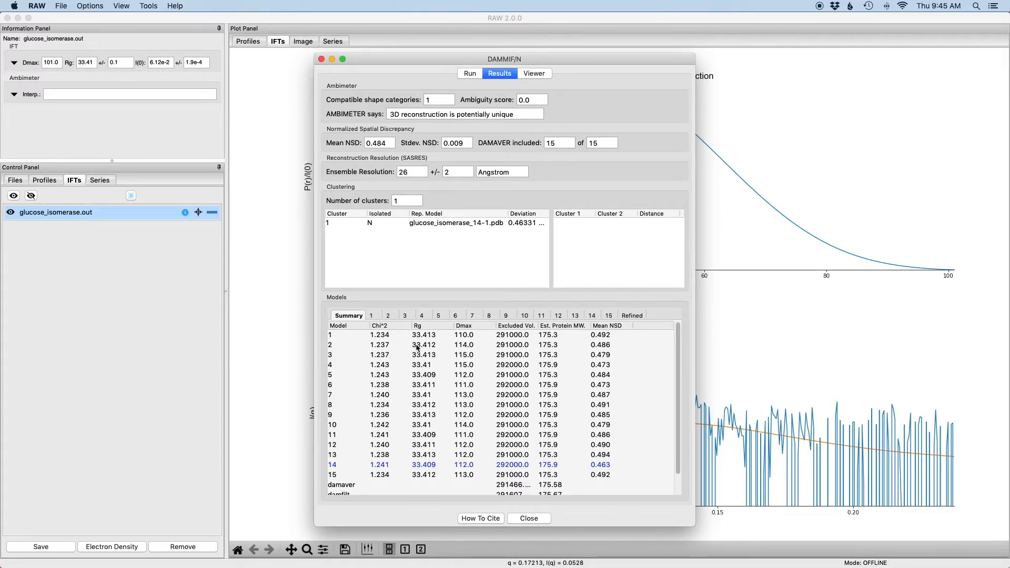
{"action": "scroll", "coordinate": [400, 344], "scroll_direction": "down", "scroll_amount": 2}
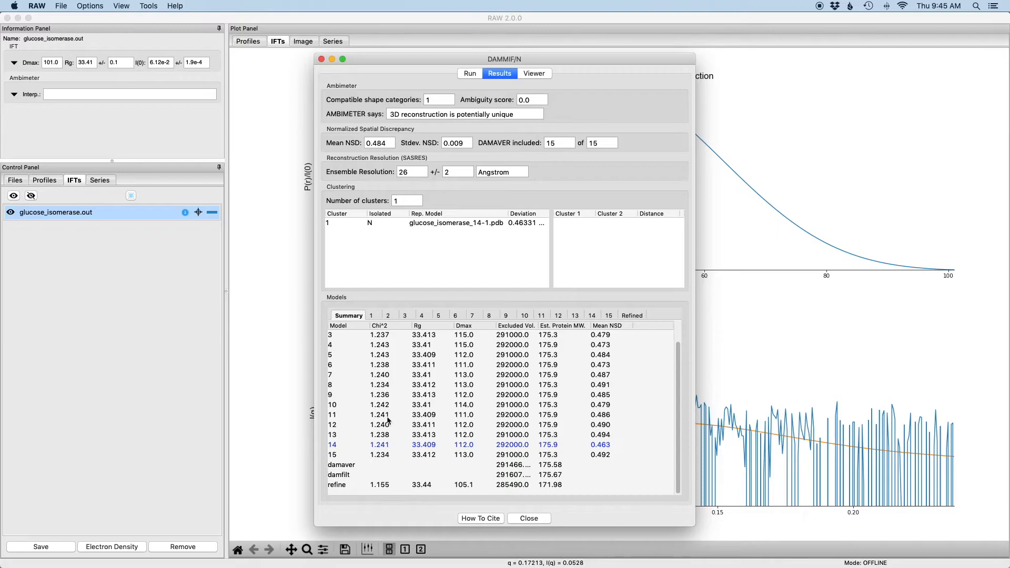
{"action": "scroll", "coordinate": [387, 358], "scroll_direction": "up", "scroll_amount": 2}
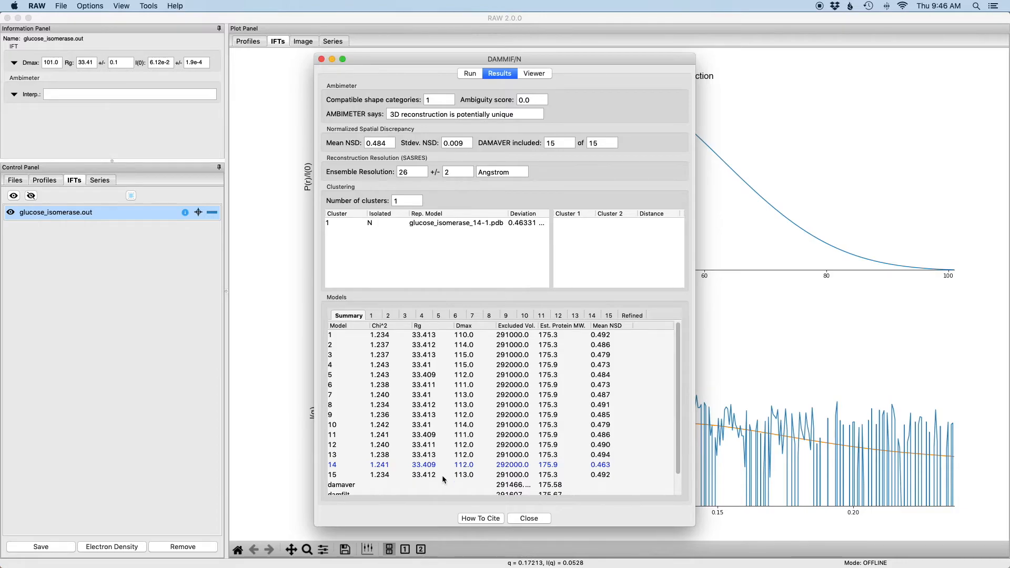
{"action": "scroll", "coordinate": [442, 475], "scroll_direction": "down", "scroll_amount": 2}
{"action": "scroll", "coordinate": [442, 480], "scroll_direction": "up", "scroll_amount": 2}
{"action": "scroll", "coordinate": [442, 480], "scroll_direction": "down", "scroll_amount": 2}
{"action": "scroll", "coordinate": [442, 479], "scroll_direction": "up", "scroll_amount": 2}
{"action": "scroll", "coordinate": [480, 344], "scroll_direction": "down", "scroll_amount": 2}
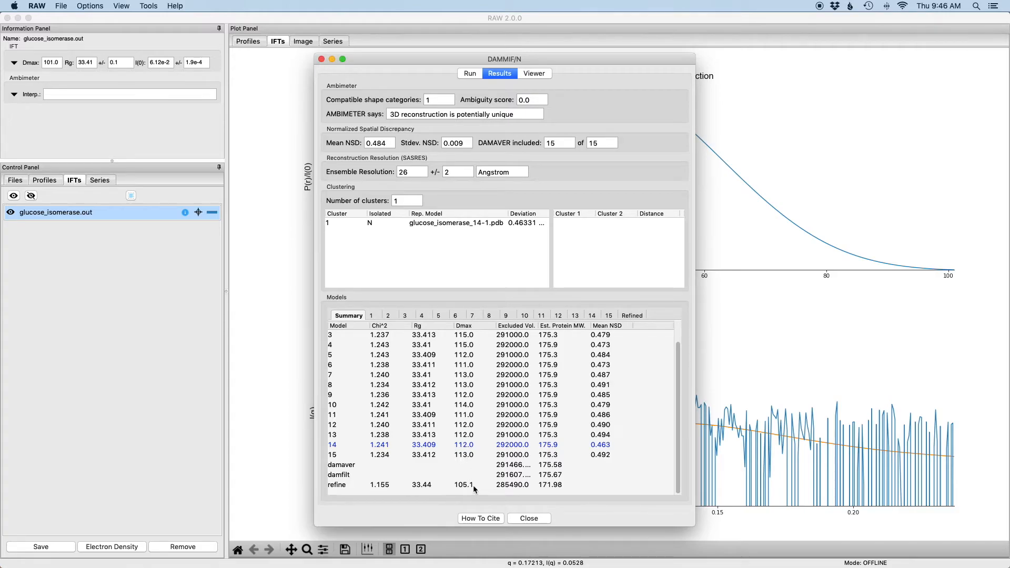
{"action": "scroll", "coordinate": [476, 487], "scroll_direction": "up", "scroll_amount": 2}
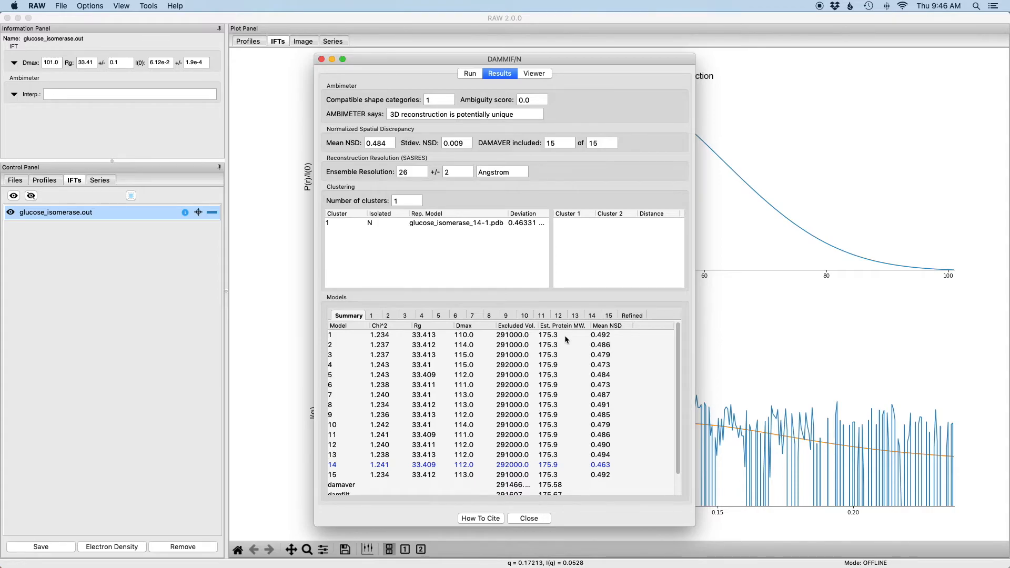
{"action": "scroll", "coordinate": [564, 339], "scroll_direction": "down", "scroll_amount": 2}
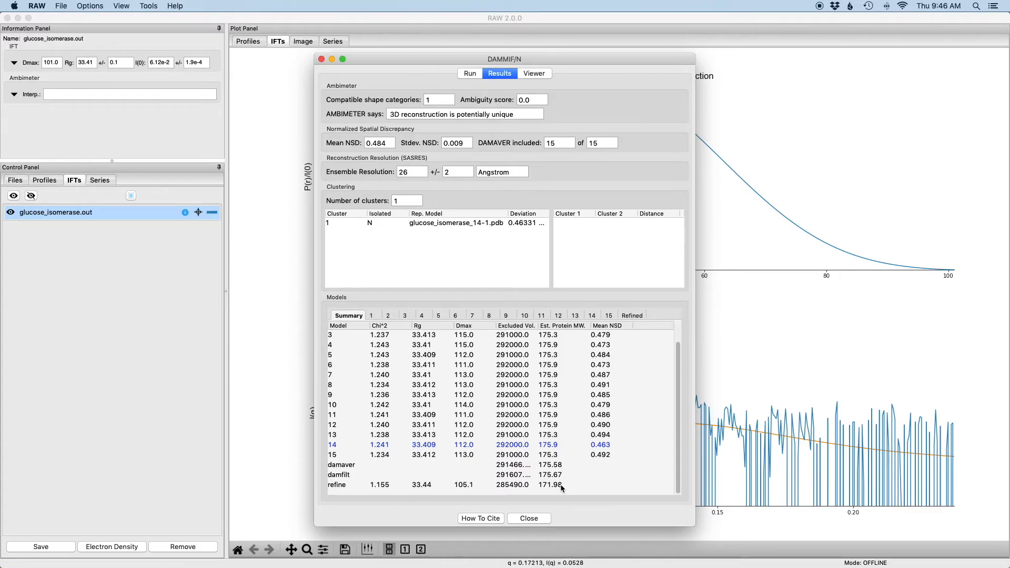
{"action": "scroll", "coordinate": [562, 488], "scroll_direction": "up", "scroll_amount": 2}
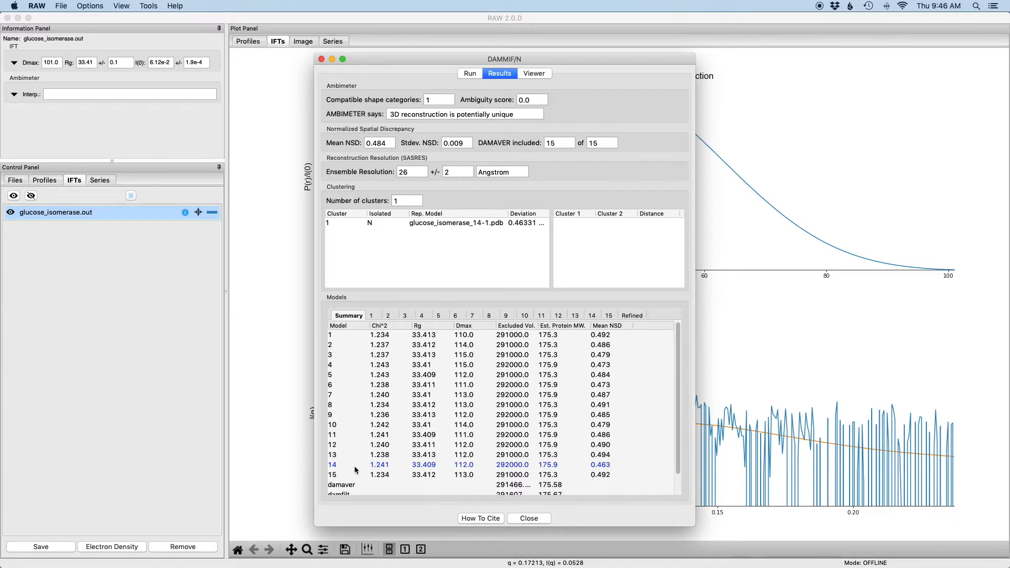
{"action": "scroll", "coordinate": [354, 465], "scroll_direction": "down", "scroll_amount": 2}
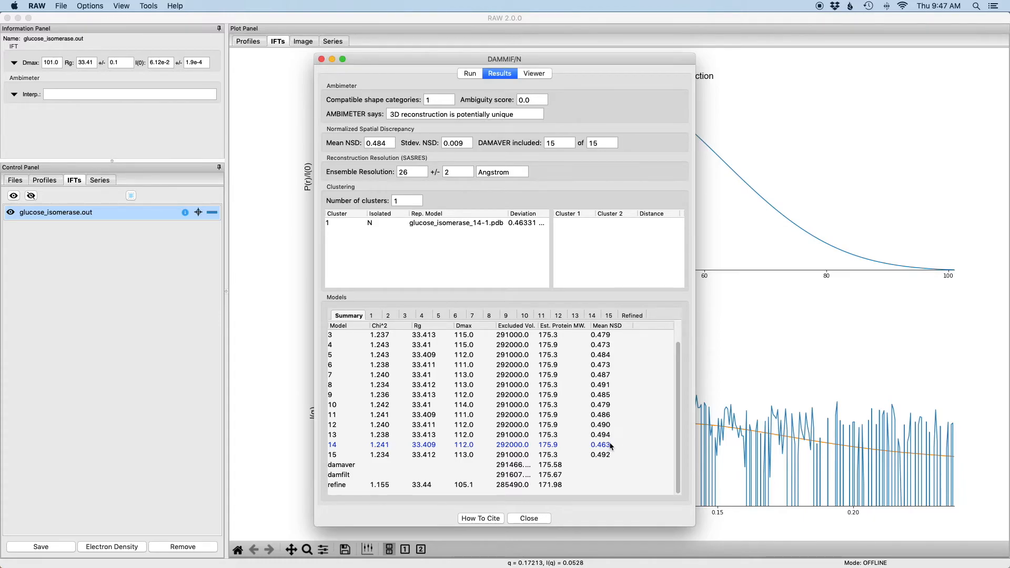
Recheck the fit plot of model 1 and open the 3D viewer for the reconstructed models
{"action": "left_click", "coordinate": [373, 316]}
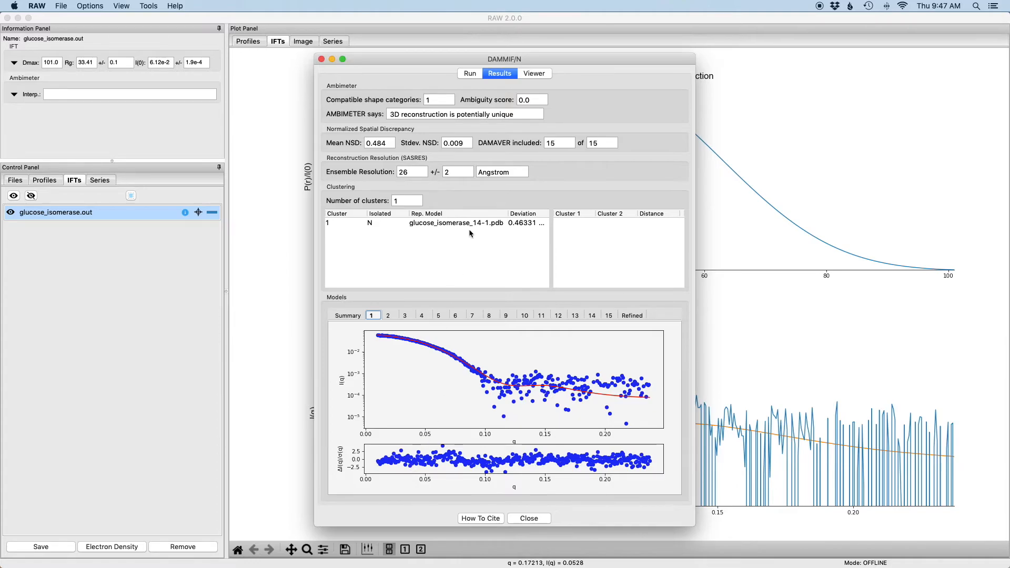
{"action": "left_click", "coordinate": [534, 74]}
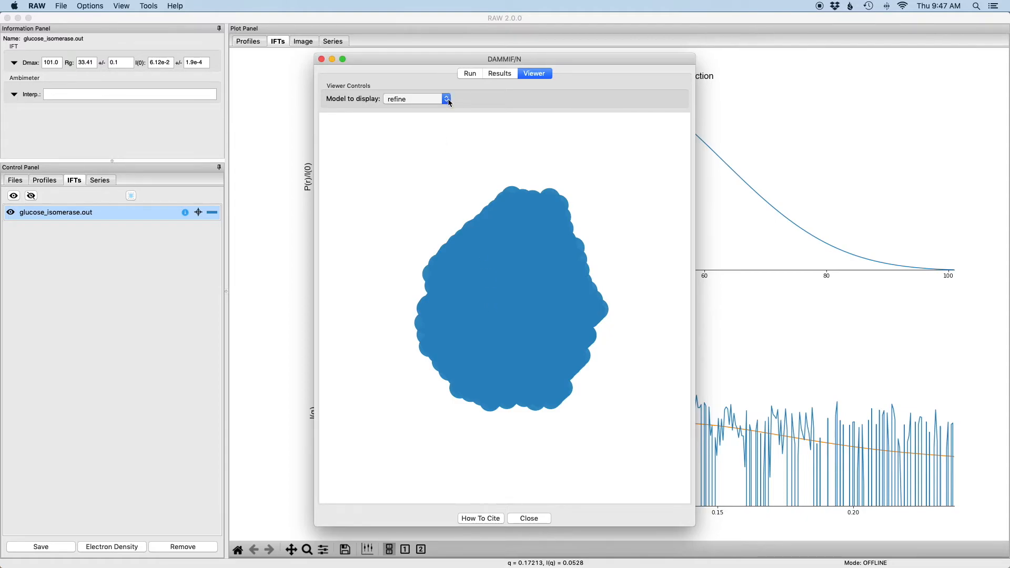
Rotate the refined bead model in the 3D viewer to inspect its shape from several angles
{"action": "left_click_drag", "start_coordinate": [458, 300], "coordinate": [562, 435]}
{"action": "left_click_drag", "start_coordinate": [478, 368], "coordinate": [450, 188]}
{"action": "left_click_drag", "start_coordinate": [483, 235], "coordinate": [496, 150]}
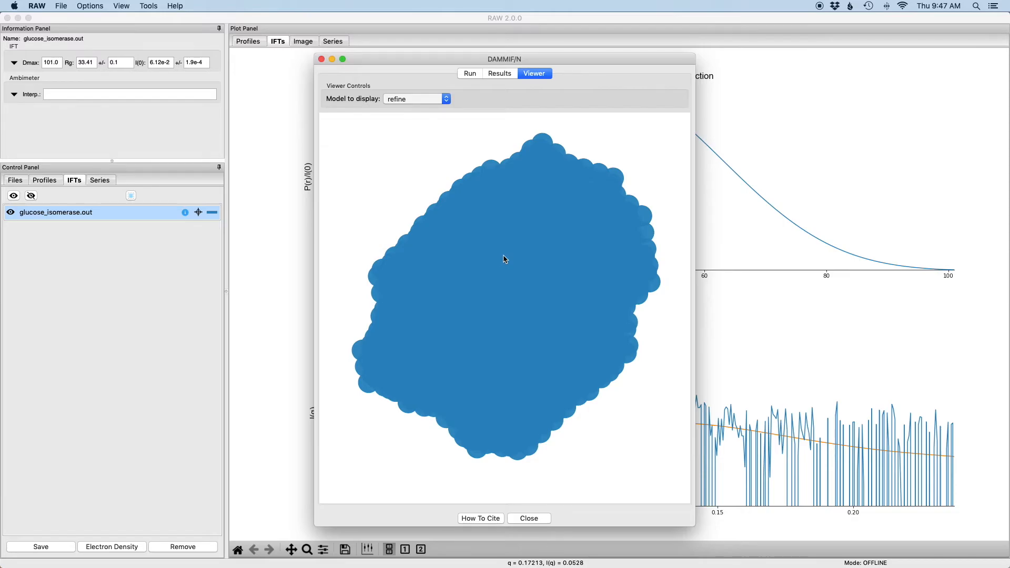
Return to the reconstruction results, review the model summary, and close the DAMMIF/N window
{"action": "left_click", "coordinate": [506, 74]}
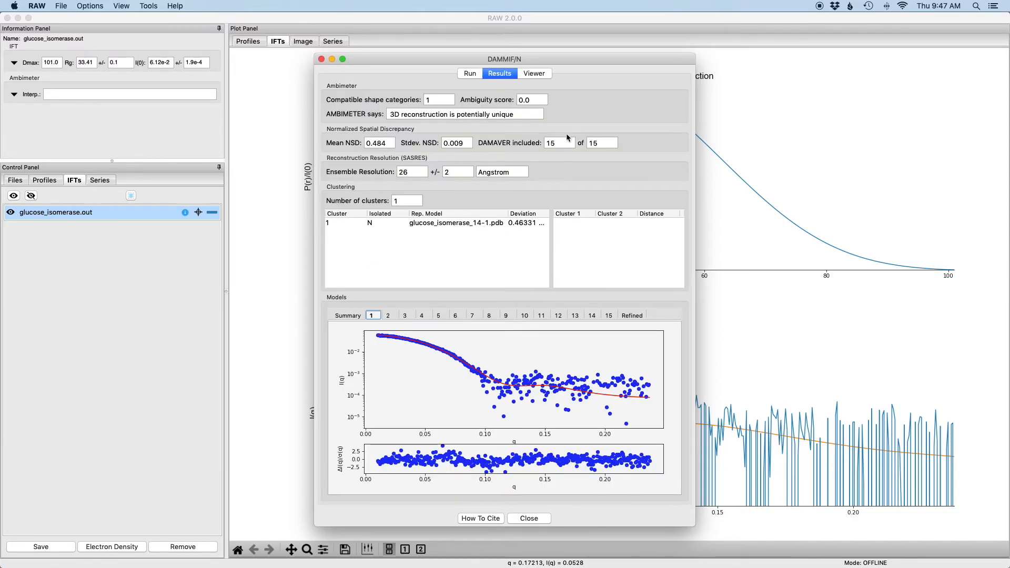
{"action": "left_click", "coordinate": [352, 315]}
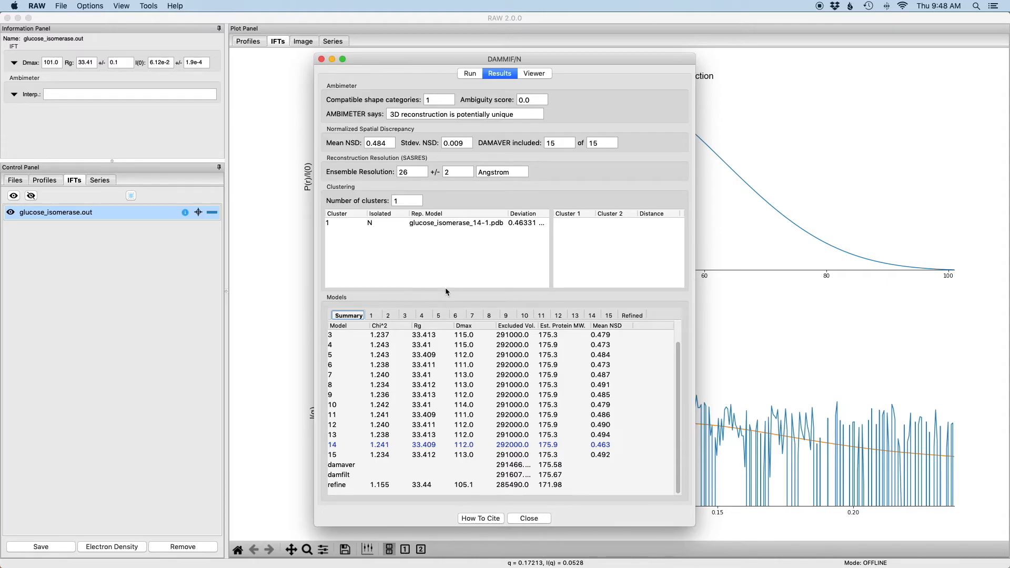
{"action": "left_click", "coordinate": [529, 519]}
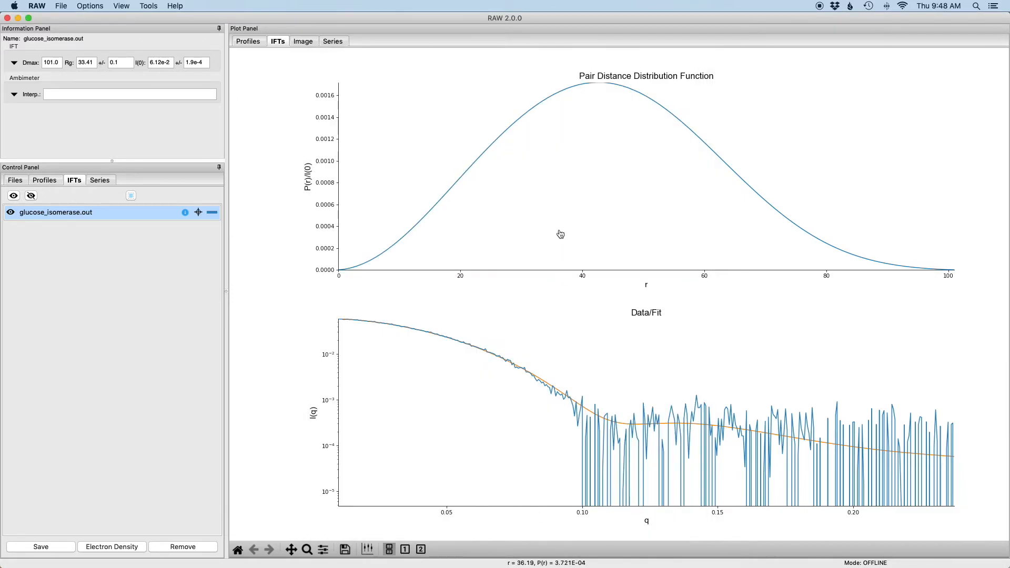
Switch to Finder, show the gi_dammif folder as a list, and look through the output files starting from glucose_isomerase_01-1.pdb
{"action": "key", "text": "super+Tab"}
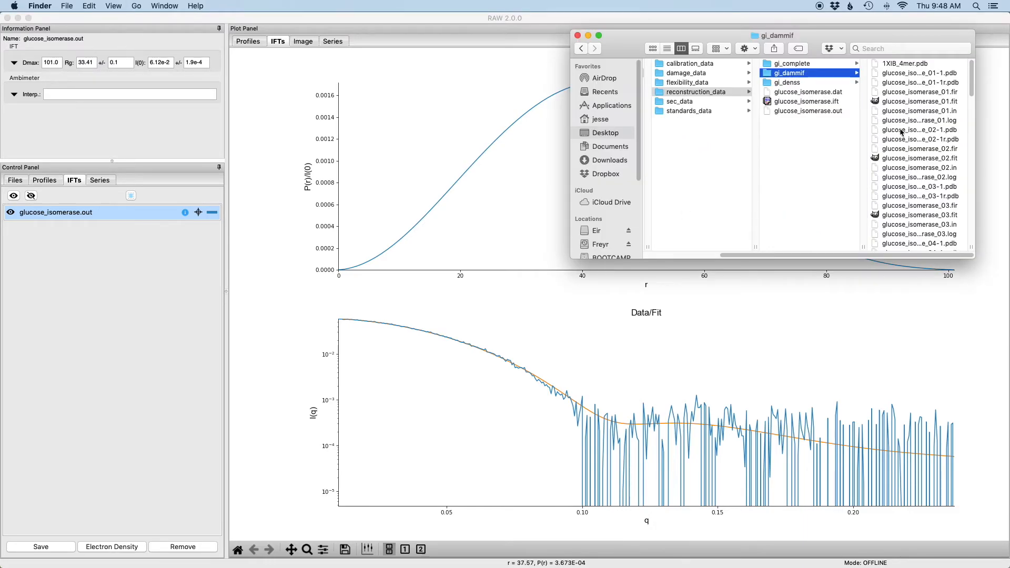
{"action": "left_click", "coordinate": [668, 49]}
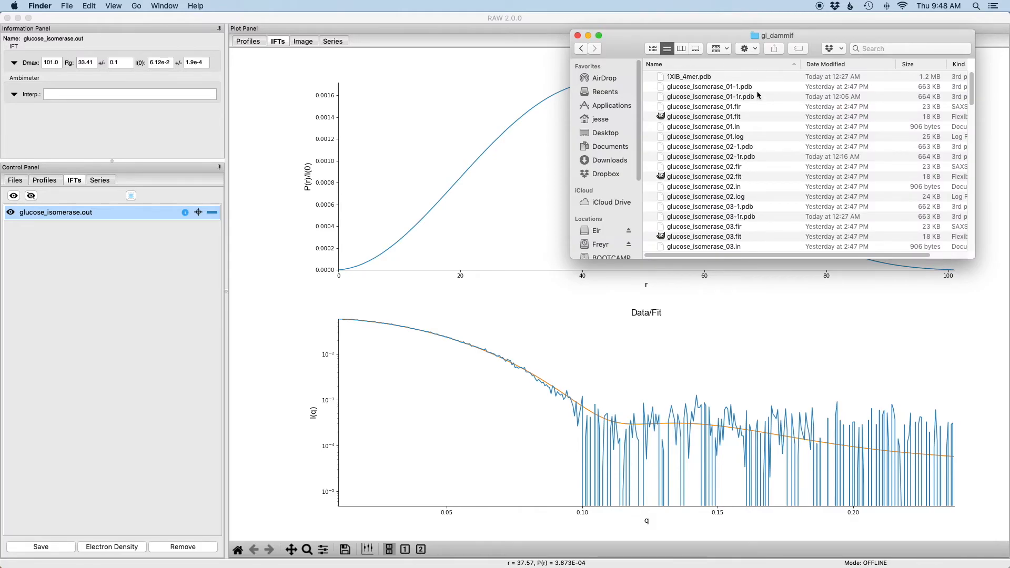
{"action": "left_click", "coordinate": [677, 90]}
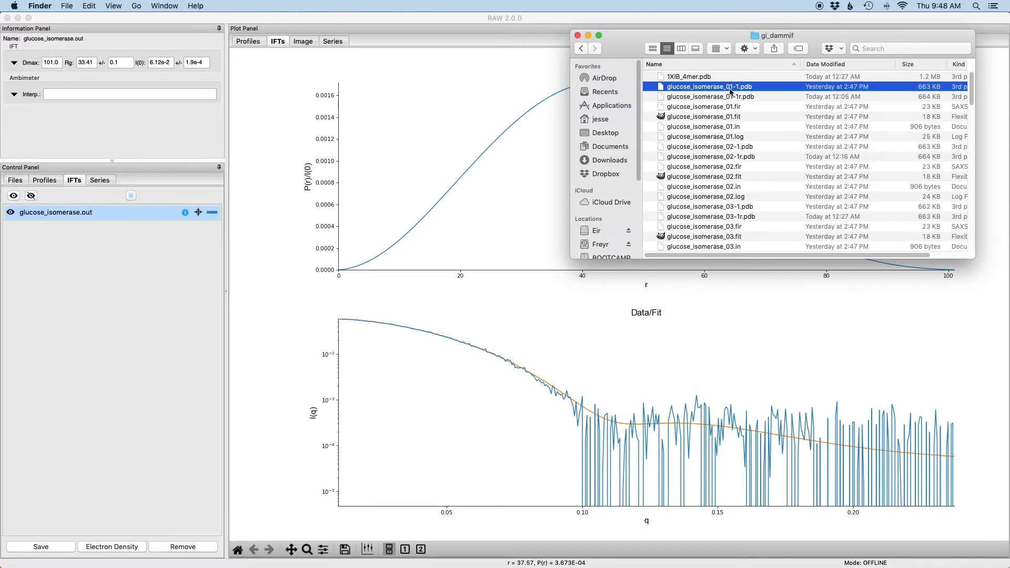
{"action": "scroll", "coordinate": [731, 92], "scroll_direction": "down", "scroll_amount": 15}
{"action": "scroll", "coordinate": [736, 149], "scroll_direction": "down", "scroll_amount": 10}
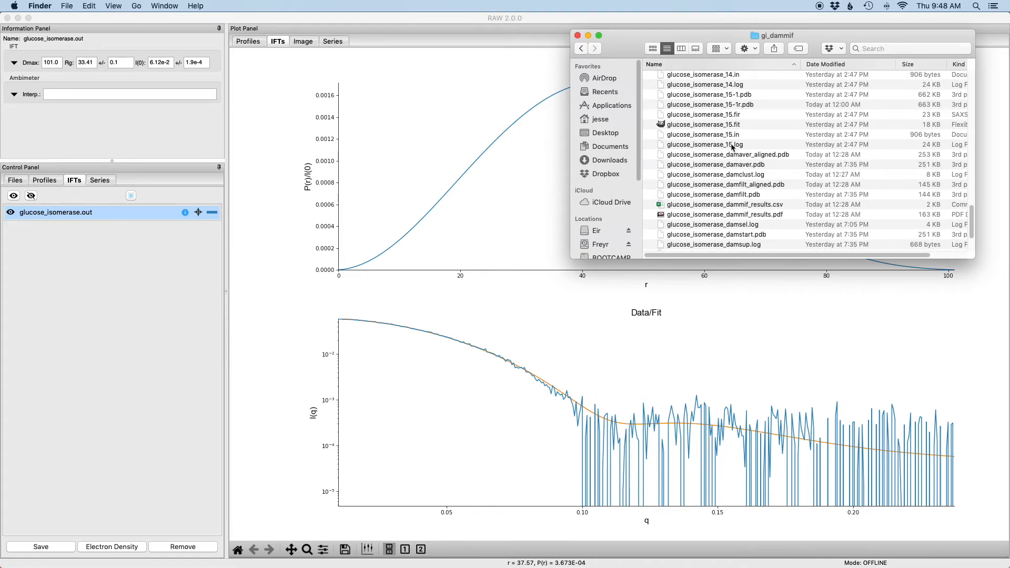
{"action": "scroll", "coordinate": [734, 148], "scroll_direction": "up", "scroll_amount": 20}
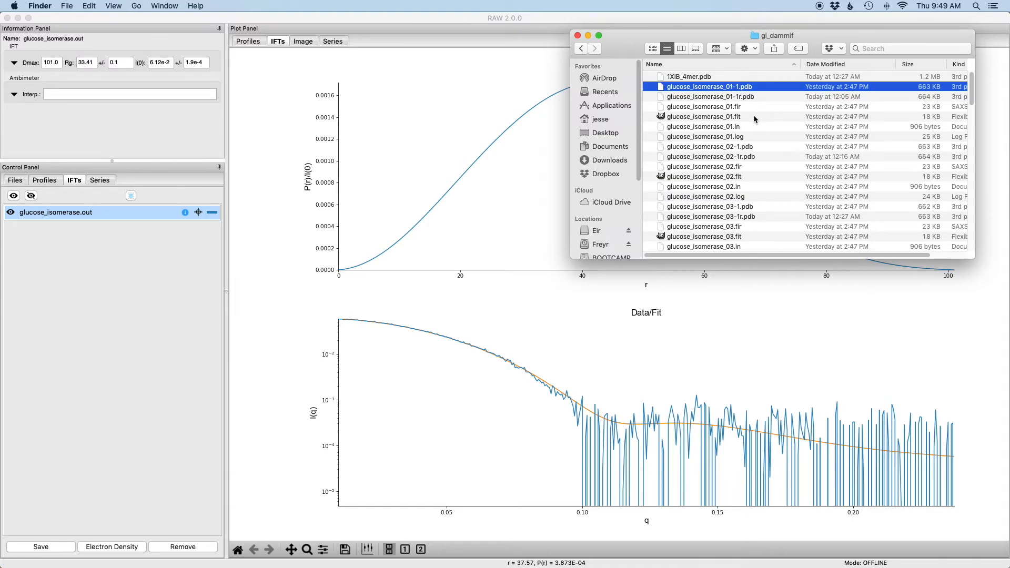
Load glucose_isomerase_01.fir from the folder into RAW's main plot and select its fit profile in the profile list
{"action": "left_click", "coordinate": [743, 106]}
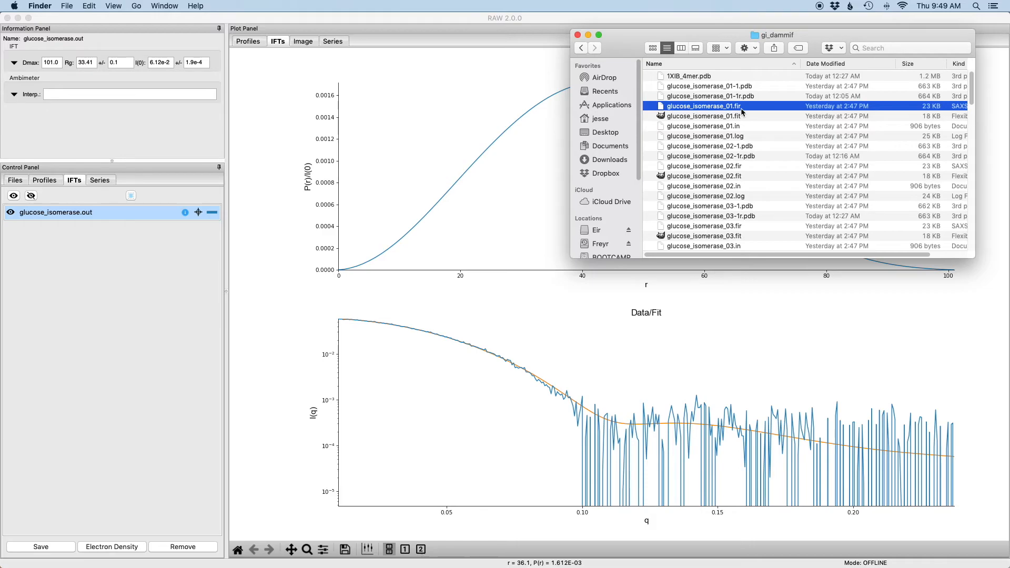
{"action": "left_click_drag", "start_coordinate": [740, 111], "coordinate": [427, 160]}
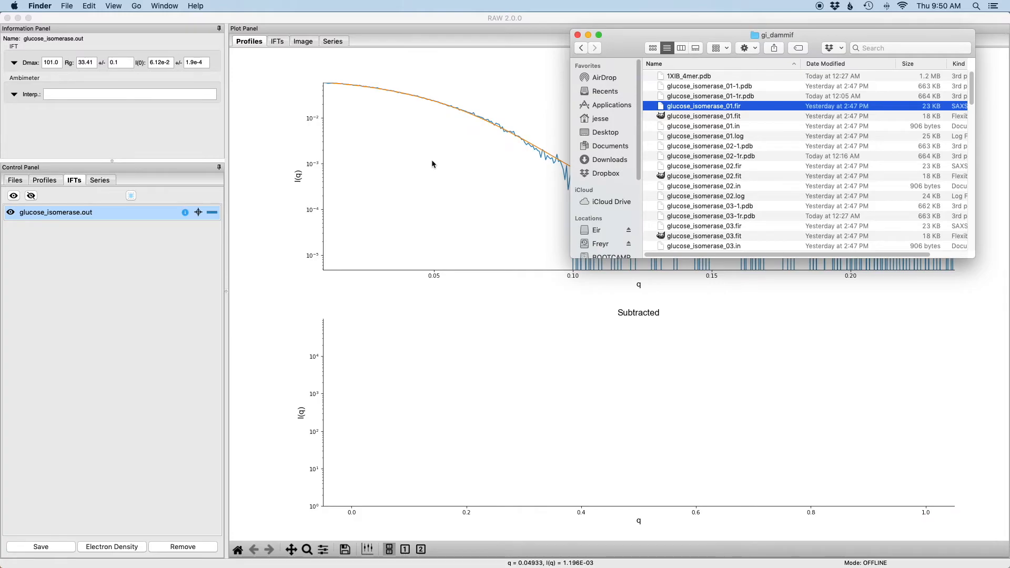
{"action": "left_click", "coordinate": [379, 157]}
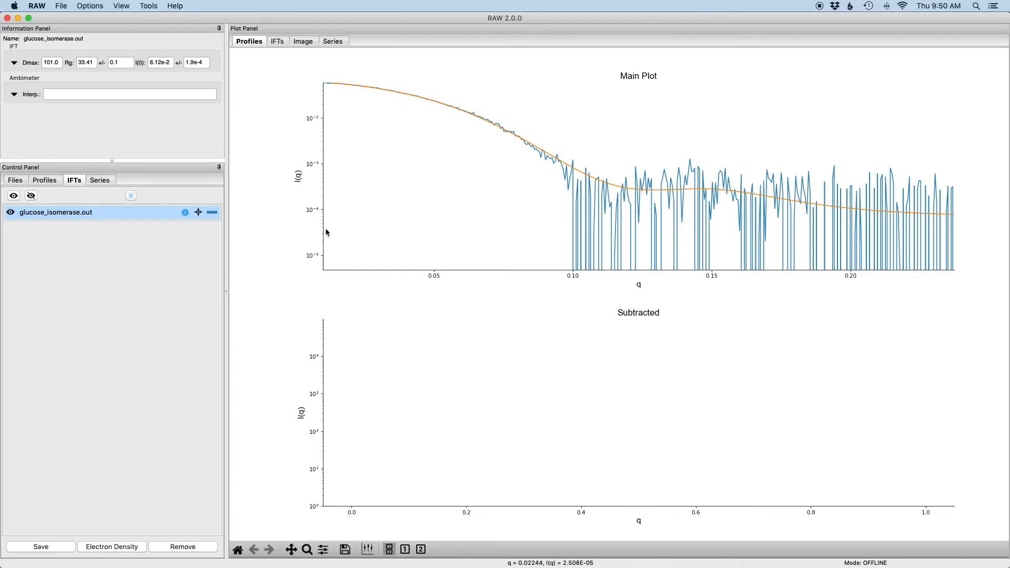
{"action": "left_click", "coordinate": [47, 181]}
{"action": "left_click", "coordinate": [109, 215]}
{"action": "left_click", "coordinate": [109, 226]}
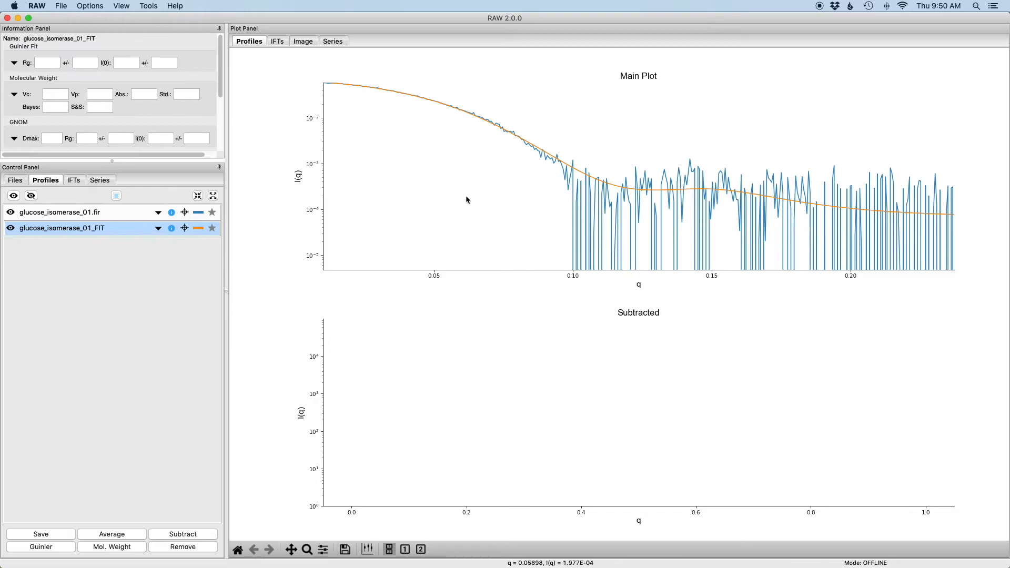
Switch back to Finder, find the aligned model glucose_isomerase_01-1r.pdb, and look through the other model files down to the DAMAVER outputs
{"action": "key", "text": "super+Tab"}
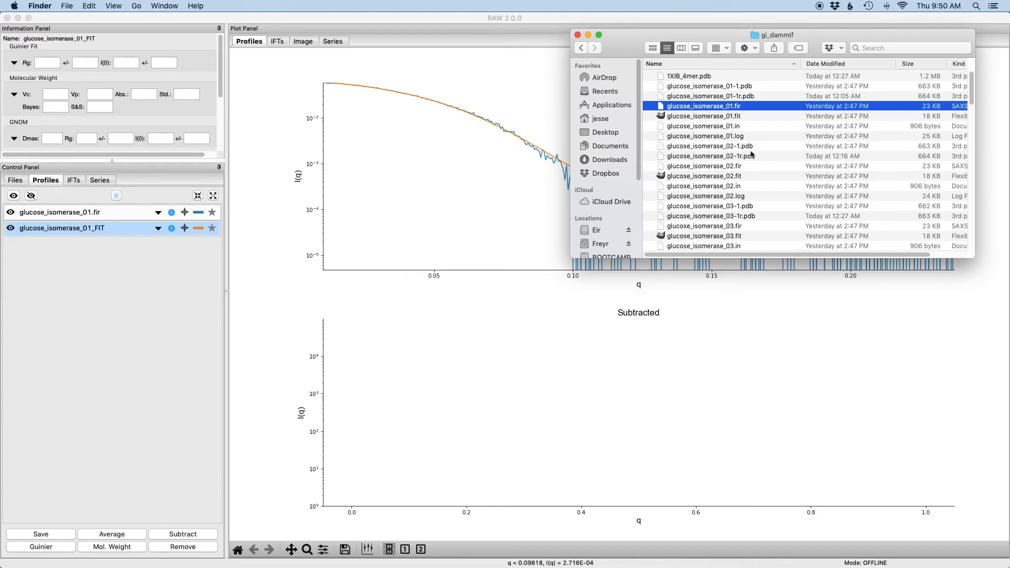
{"action": "left_click", "coordinate": [741, 100]}
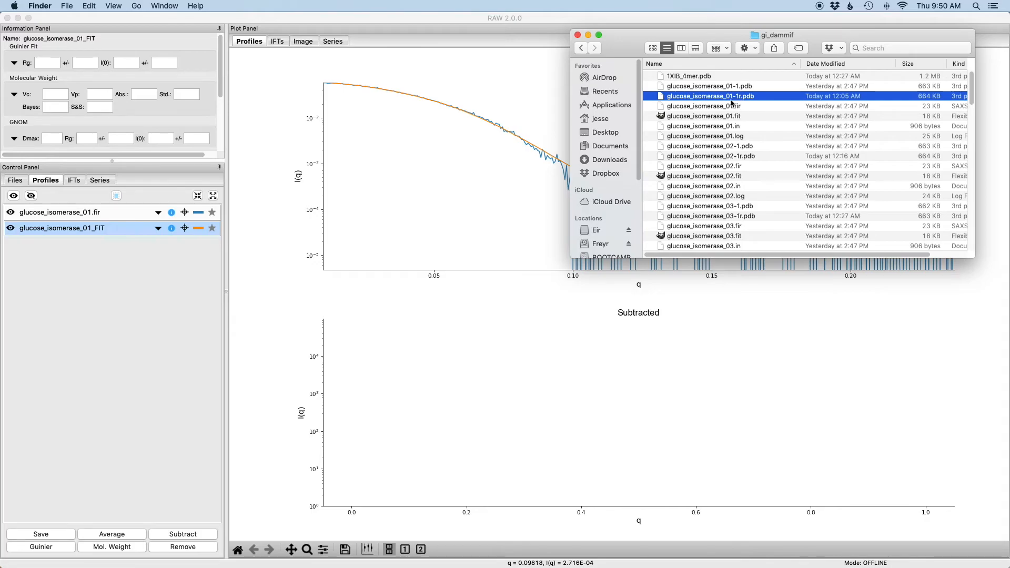
{"action": "scroll", "coordinate": [740, 136], "scroll_direction": "down", "scroll_amount": 5}
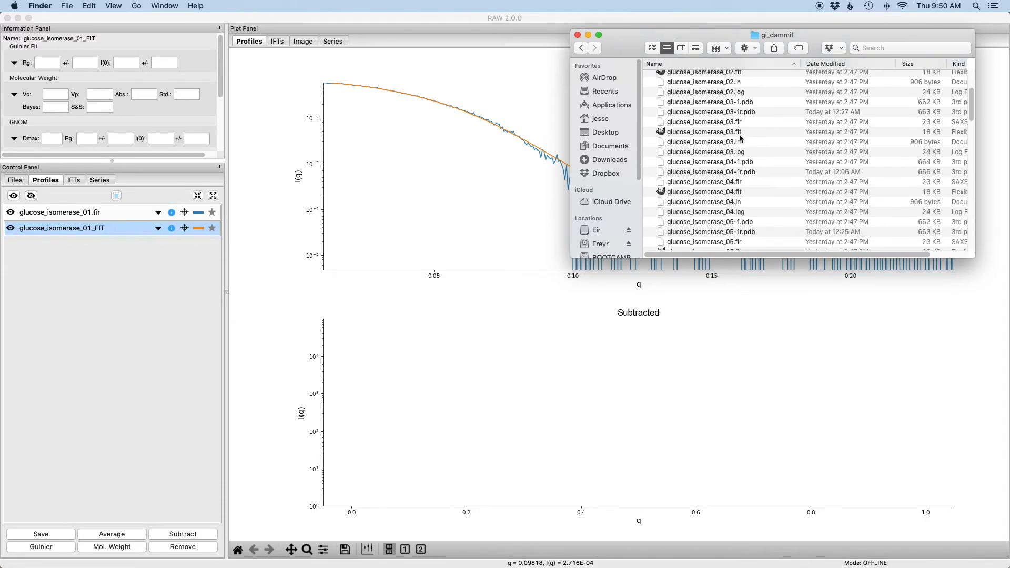
{"action": "scroll", "coordinate": [740, 138], "scroll_direction": "down", "scroll_amount": 20}
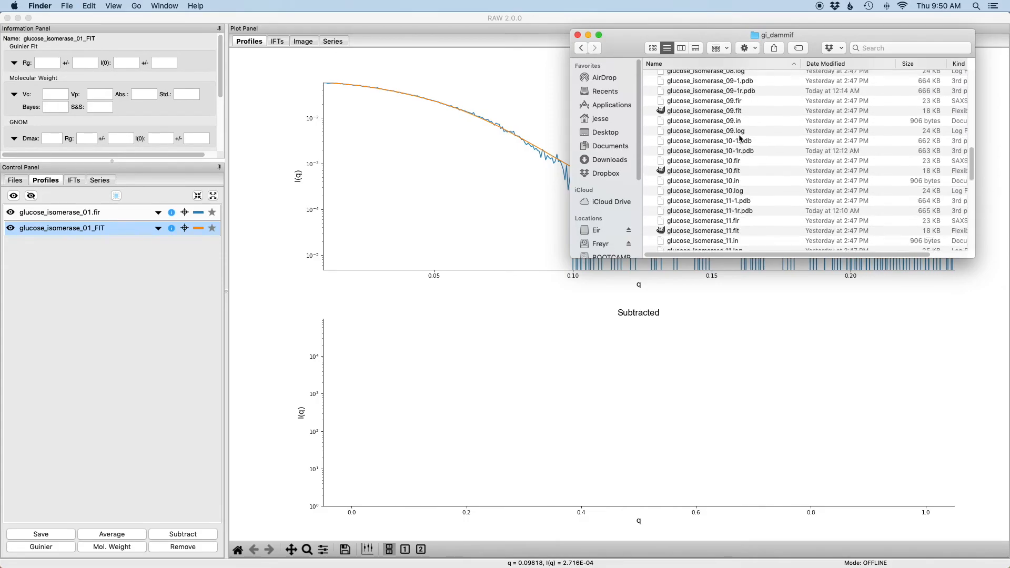
{"action": "scroll", "coordinate": [740, 138], "scroll_direction": "down", "scroll_amount": 8}
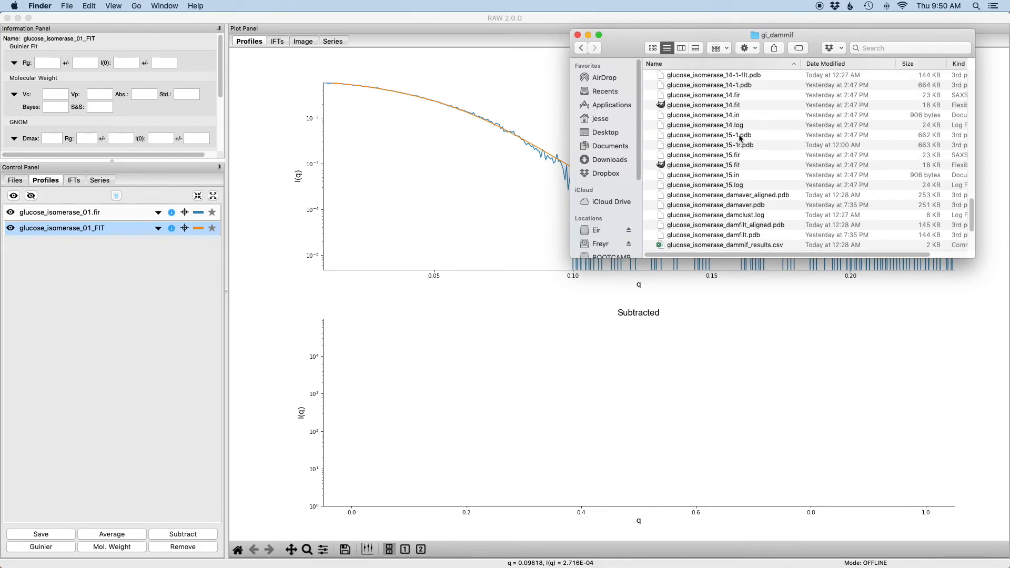
{"action": "scroll", "coordinate": [740, 138], "scroll_direction": "up", "scroll_amount": 4}
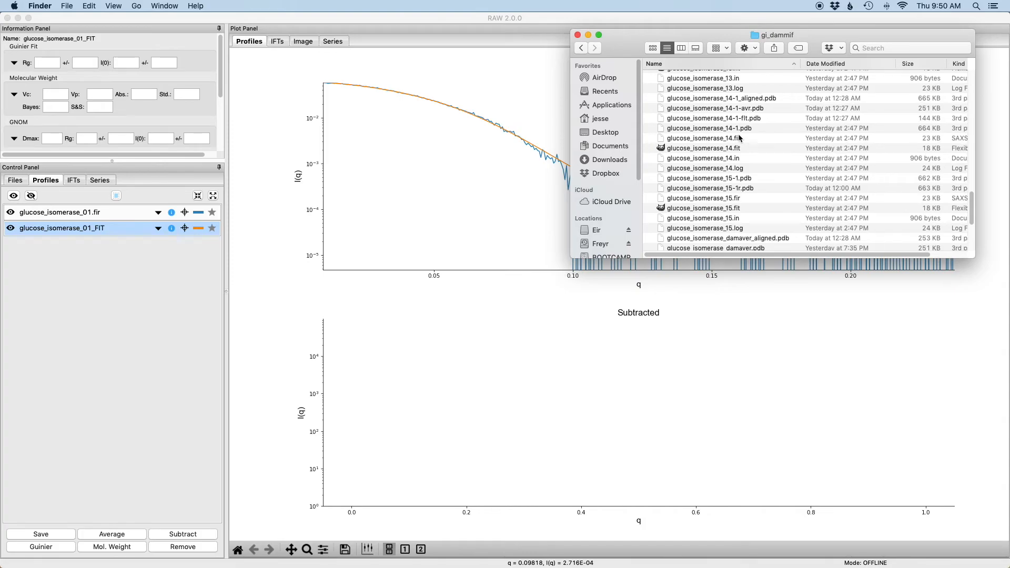
{"action": "scroll", "coordinate": [743, 147], "scroll_direction": "down", "scroll_amount": 8}
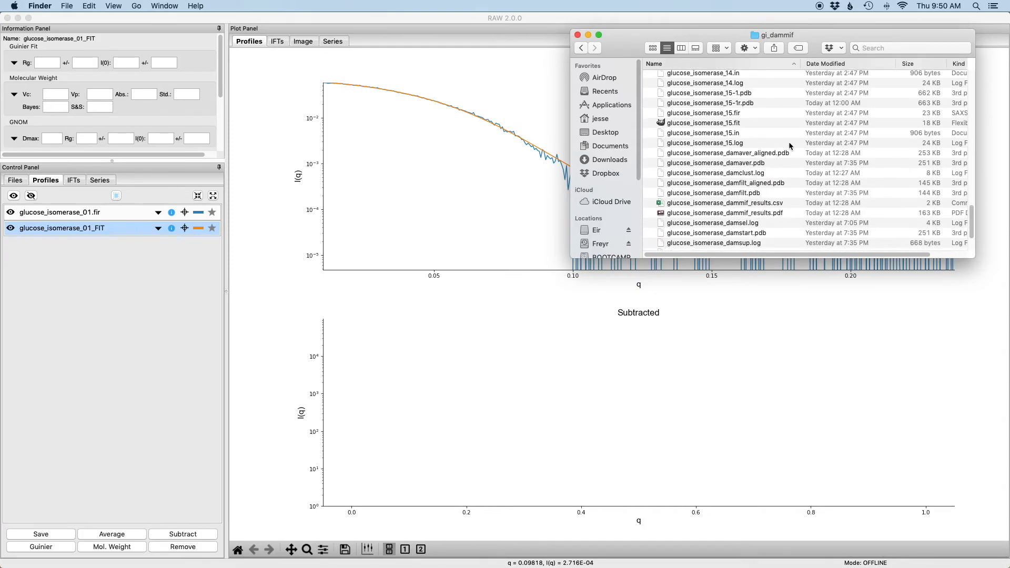
Examine the averaging, clustering and refinement outputs: damaver.pdb, damstart.pdb, damclust.log, refine_glucose_isomerase-0.pdb and refine_glucose_isomerase-1.pdb
{"action": "left_click", "coordinate": [761, 164]}
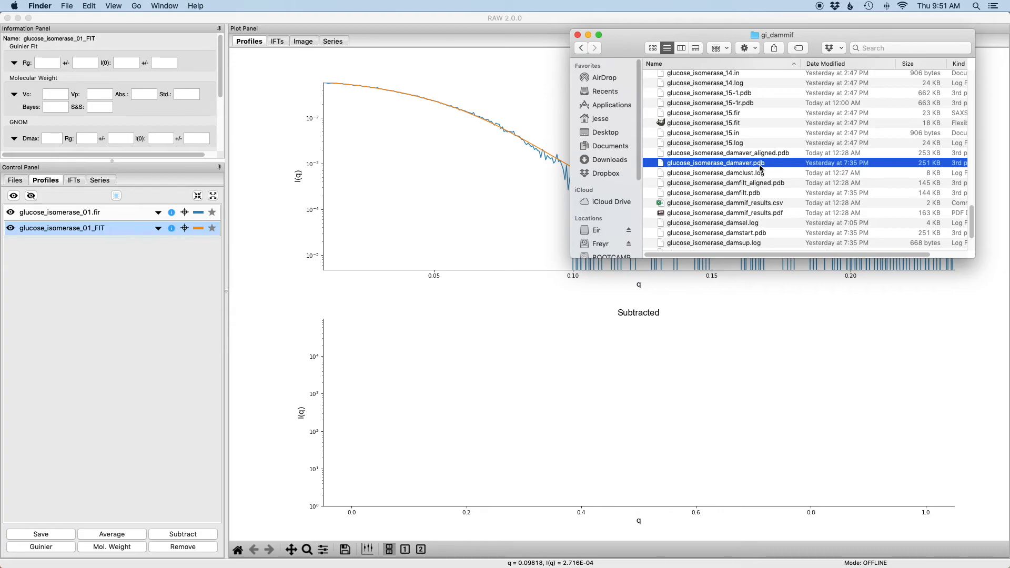
{"action": "left_click", "coordinate": [768, 234]}
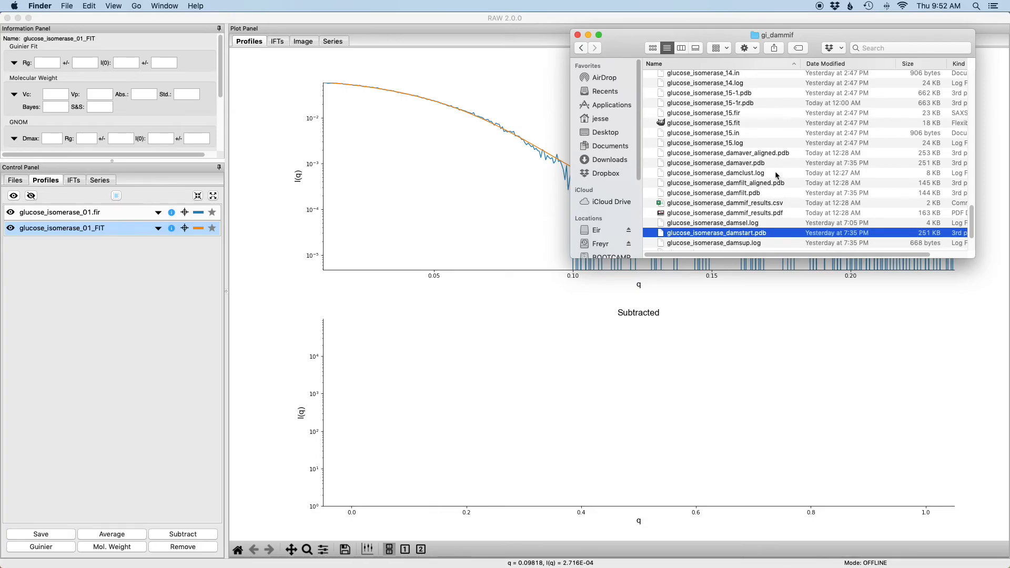
{"action": "left_click", "coordinate": [761, 174]}
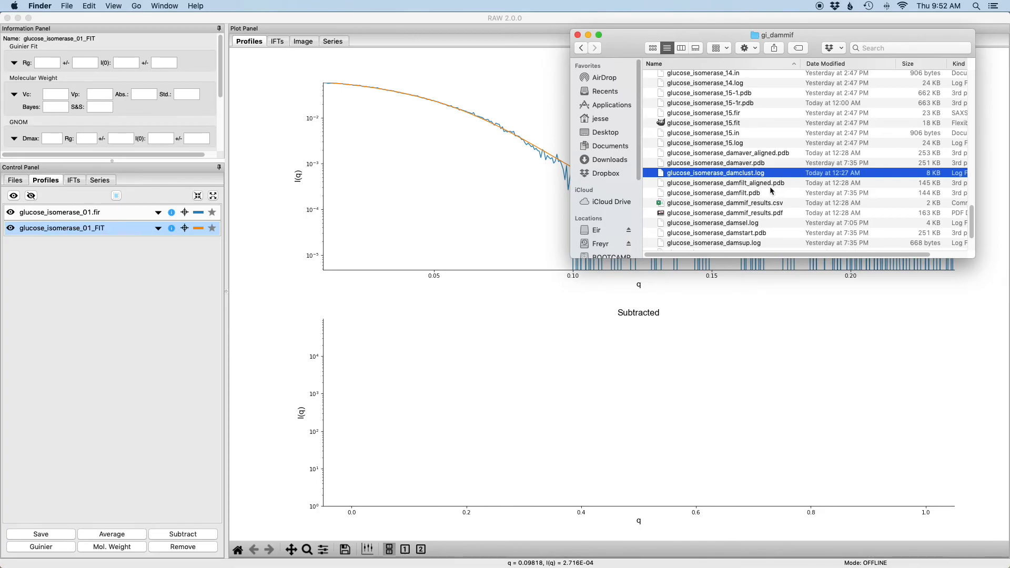
{"action": "scroll", "coordinate": [771, 190], "scroll_direction": "down", "scroll_amount": 4}
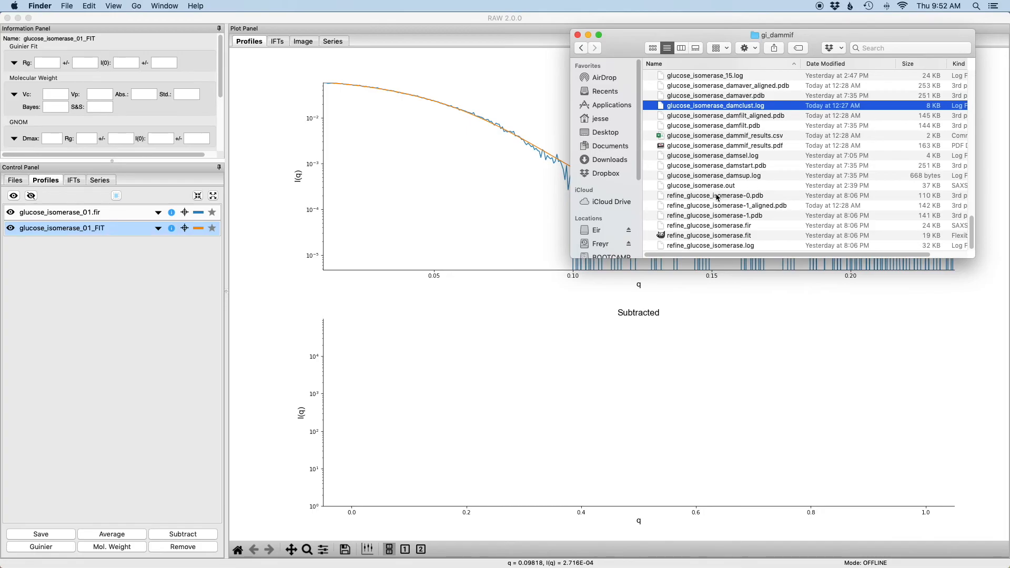
{"action": "left_click", "coordinate": [716, 195]}
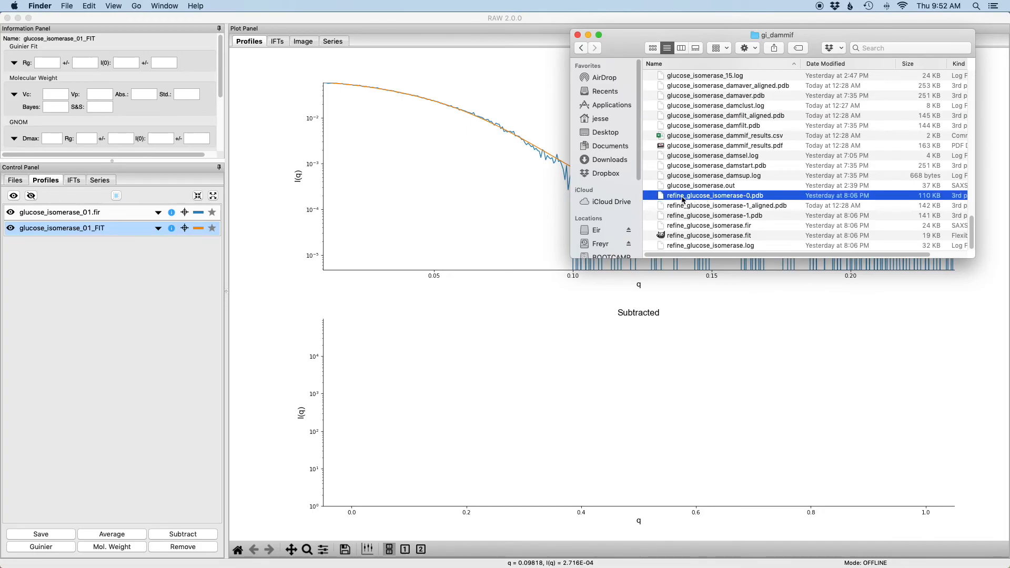
{"action": "left_click", "coordinate": [750, 217]}
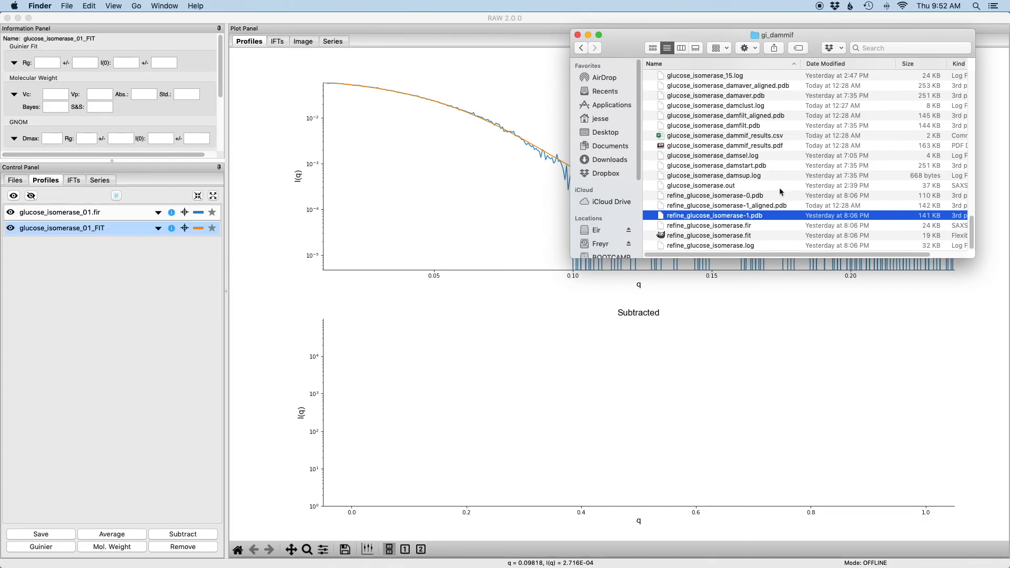
Locate the reference structure 1XIB_4mer.pdb and the aligned PDB files for model 14-1, damaver, damfilt and the refined model
{"action": "scroll", "coordinate": [786, 206], "scroll_direction": "up", "scroll_amount": 10}
{"action": "scroll", "coordinate": [785, 202], "scroll_direction": "up", "scroll_amount": 10}
{"action": "left_click", "coordinate": [699, 78]}
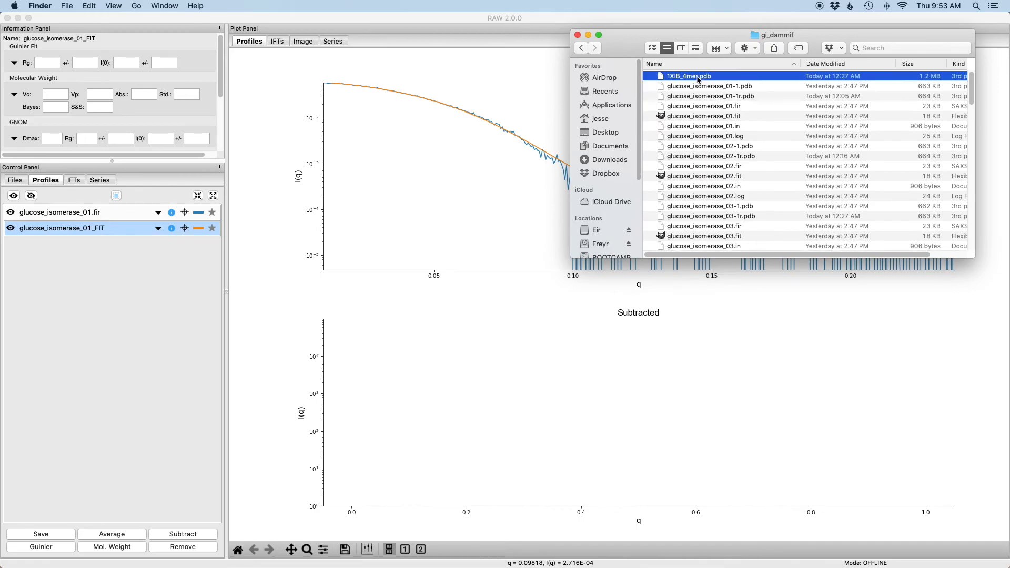
{"action": "scroll", "coordinate": [781, 134], "scroll_direction": "down", "scroll_amount": 8}
{"action": "scroll", "coordinate": [781, 136], "scroll_direction": "down", "scroll_amount": 10}
{"action": "scroll", "coordinate": [781, 137], "scroll_direction": "down", "scroll_amount": 3}
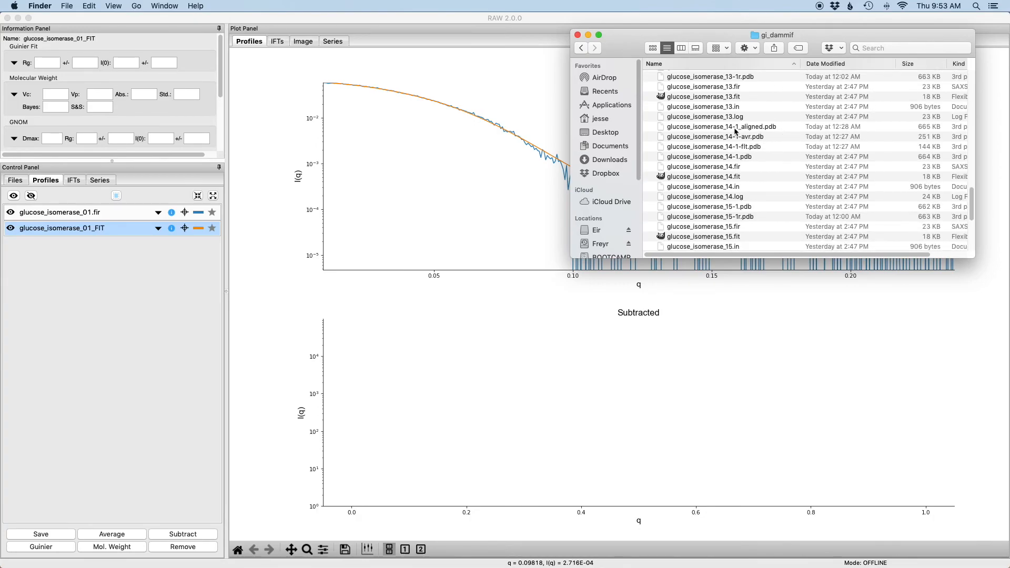
{"action": "left_click", "coordinate": [747, 132]}
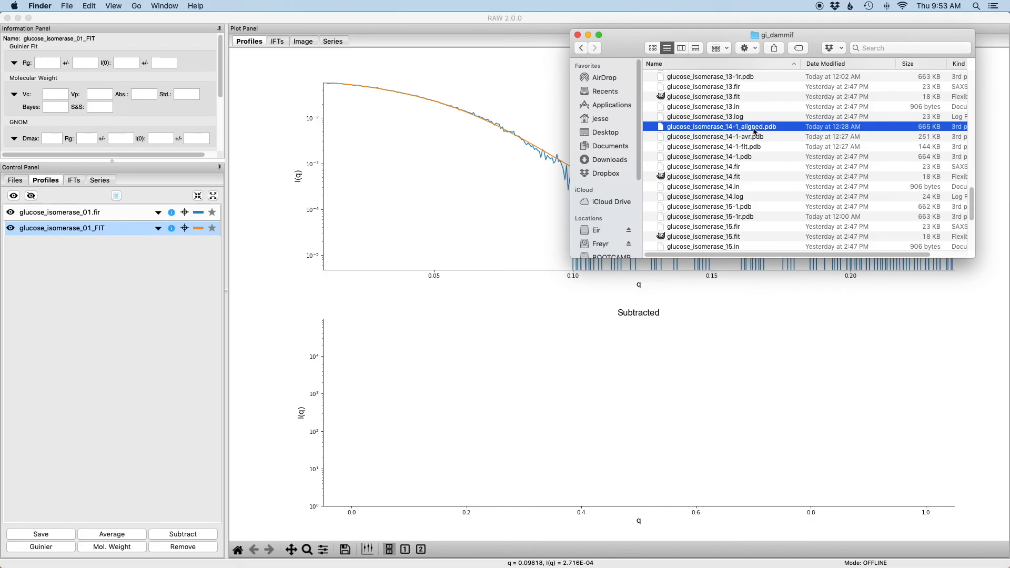
{"action": "scroll", "coordinate": [752, 133], "scroll_direction": "down", "scroll_amount": 10}
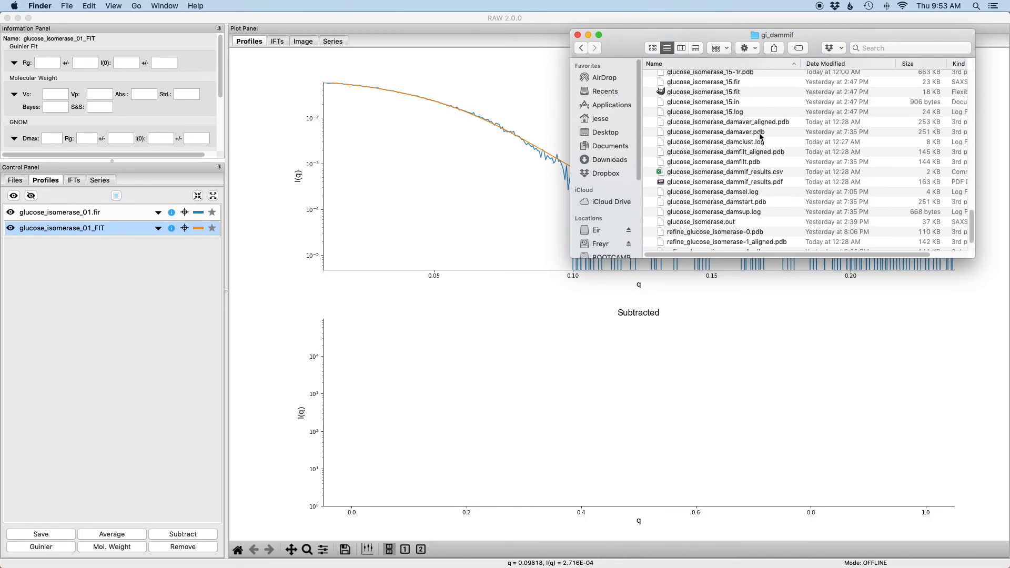
{"action": "left_click", "coordinate": [773, 123]}
{"action": "left_click", "coordinate": [771, 152]}
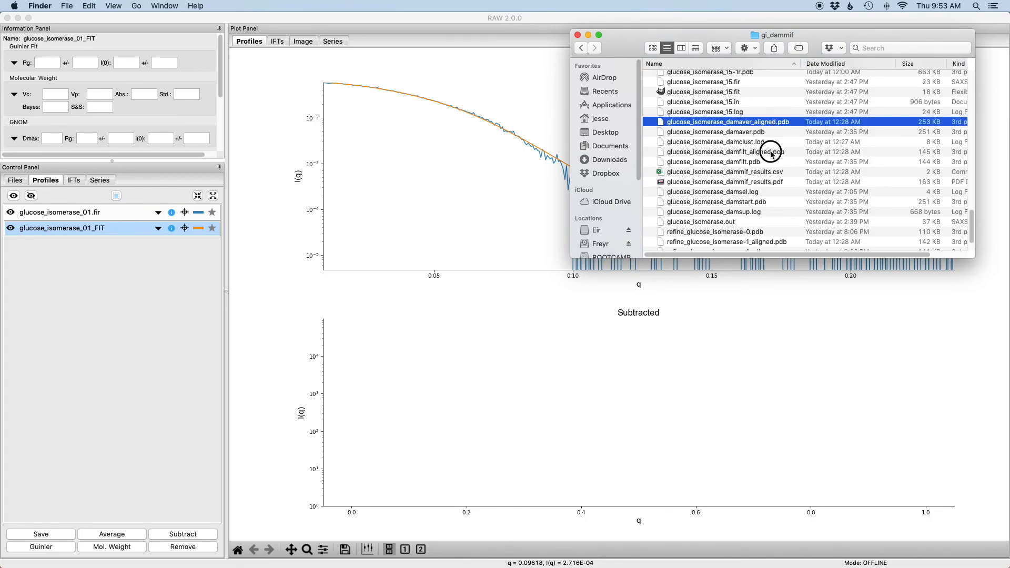
{"action": "scroll", "coordinate": [769, 153], "scroll_direction": "down", "scroll_amount": 3}
{"action": "left_click", "coordinate": [778, 207]}
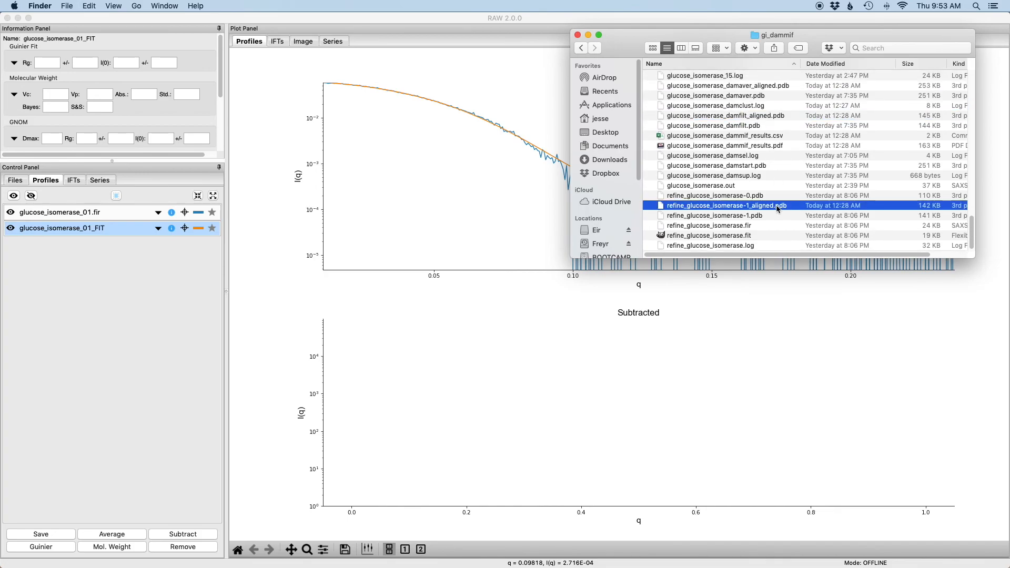
Open the results summary glucose_isomerase_dammif_results.csv in Excel
{"action": "scroll", "coordinate": [778, 207], "scroll_direction": "right", "scroll_amount": 1}
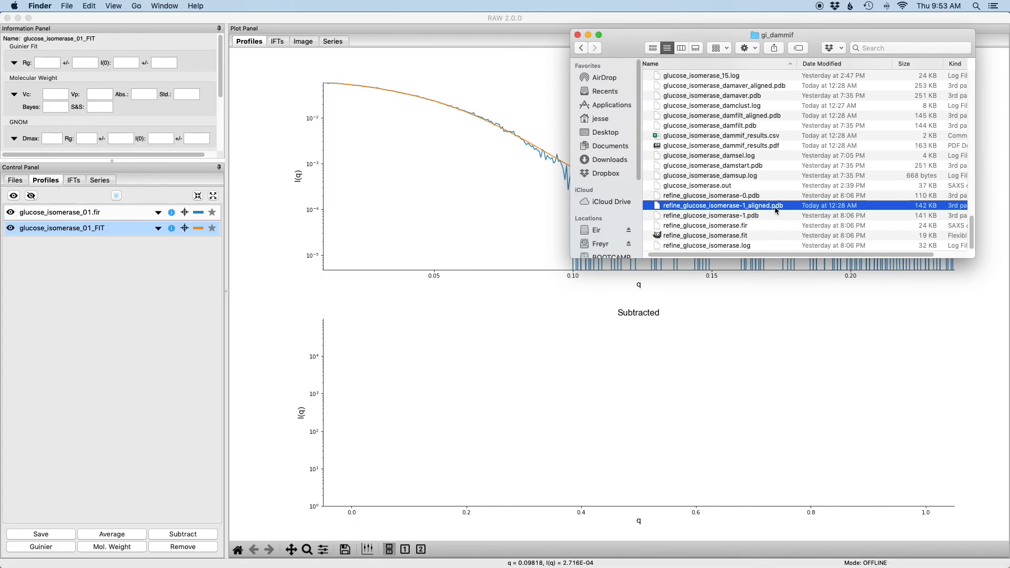
{"action": "scroll", "coordinate": [777, 211], "scroll_direction": "left", "scroll_amount": 1}
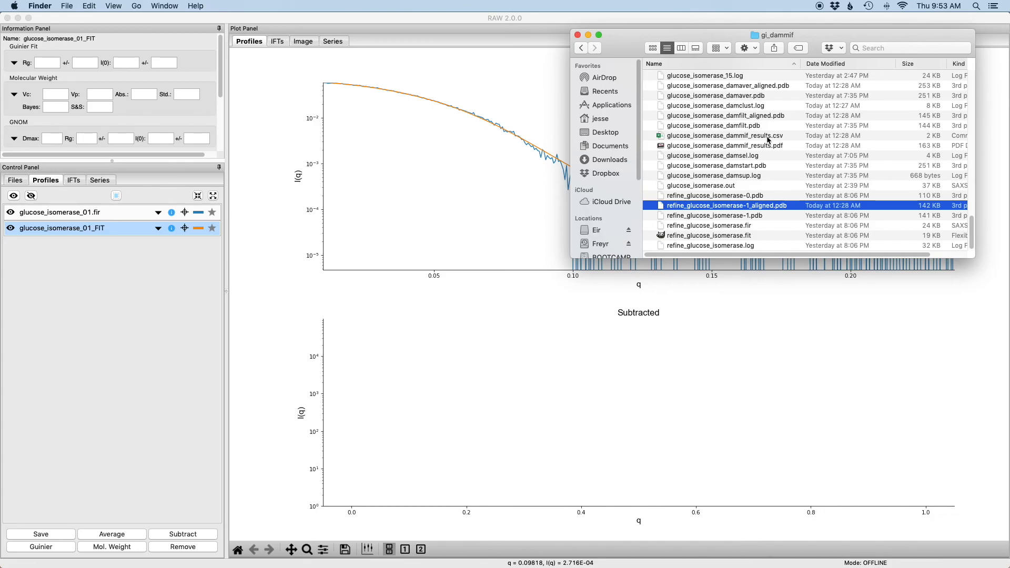
{"action": "left_click", "coordinate": [769, 140]}
{"action": "double_click", "coordinate": [768, 140]}
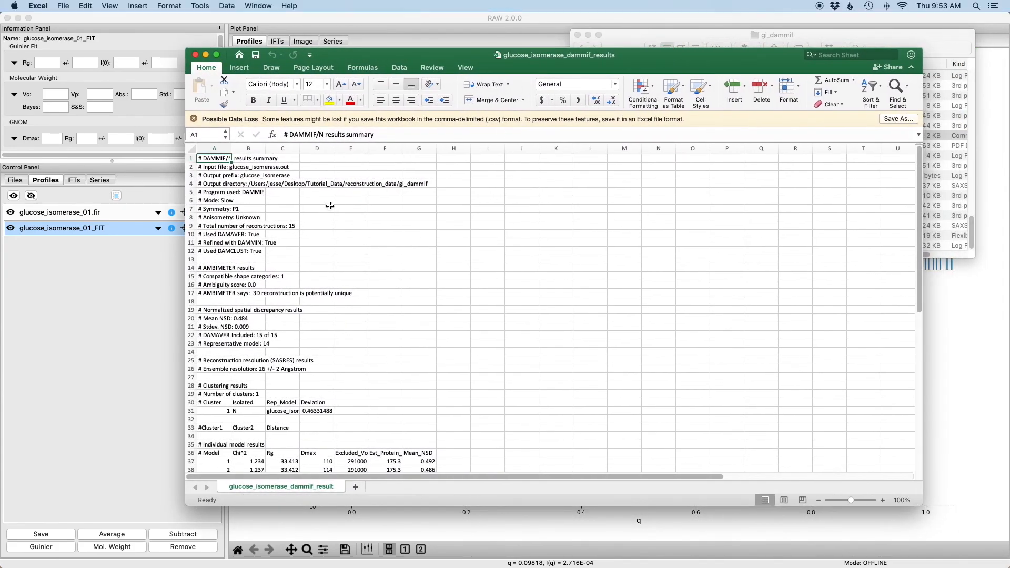
Review the results summary from its run settings down to the individual model results, and close the workbook
{"action": "scroll", "coordinate": [235, 188], "scroll_direction": "down", "scroll_amount": 10}
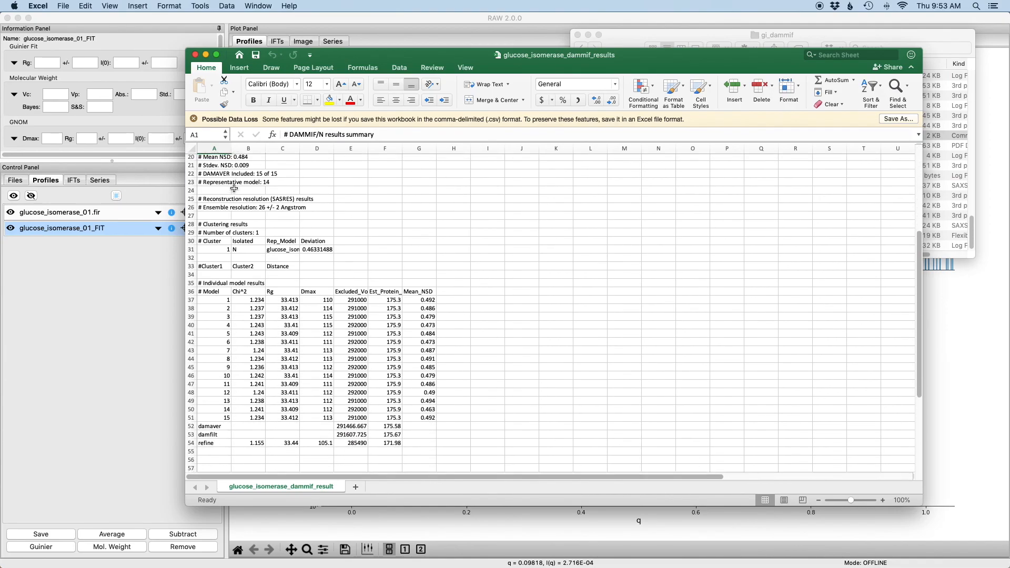
{"action": "scroll", "coordinate": [235, 188], "scroll_direction": "up", "scroll_amount": 10}
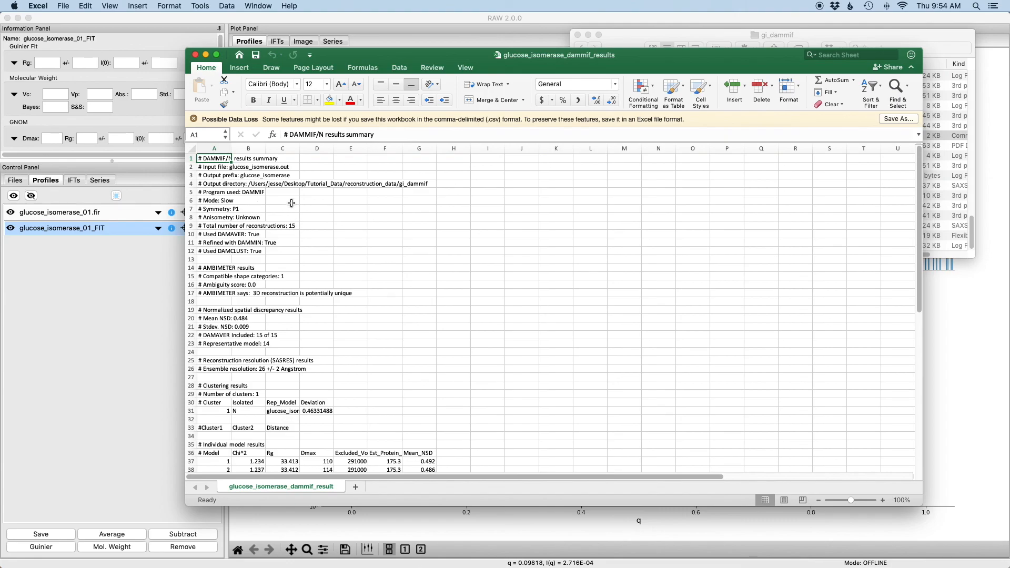
{"action": "left_click", "coordinate": [194, 55]}
Open glucose_isomerase_dammif_results.pdf, look through the fit and residual plots from Model 1 to the refined model, and close the document
{"action": "double_click", "coordinate": [745, 147]}
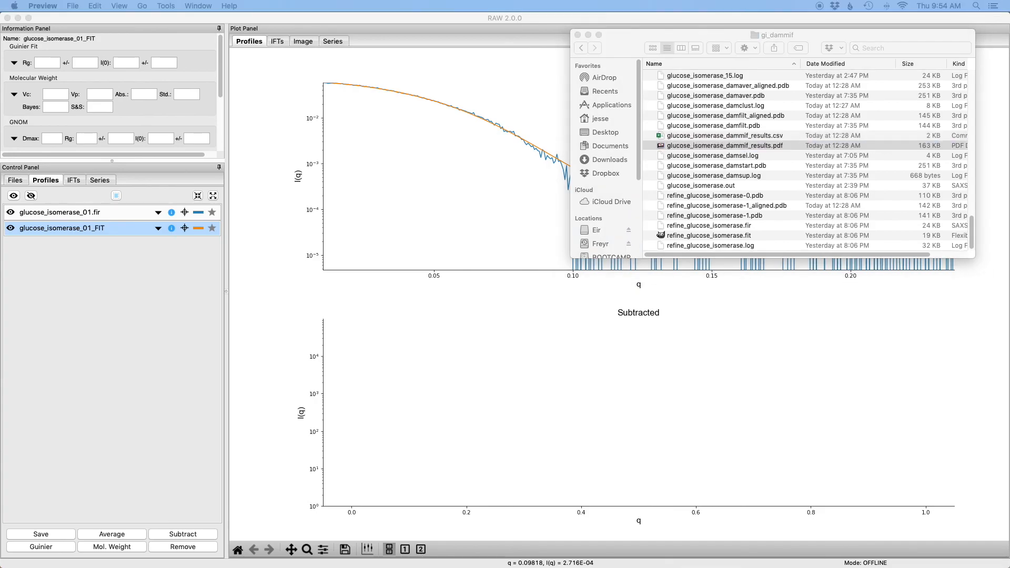
{"action": "left_click_drag", "start_coordinate": [760, 26], "coordinate": [442, 11]}
{"action": "scroll", "coordinate": [435, 131], "scroll_direction": "down", "scroll_amount": 5}
{"action": "scroll", "coordinate": [467, 131], "scroll_direction": "up", "scroll_amount": 5}
{"action": "scroll", "coordinate": [577, 112], "scroll_direction": "down", "scroll_amount": 10}
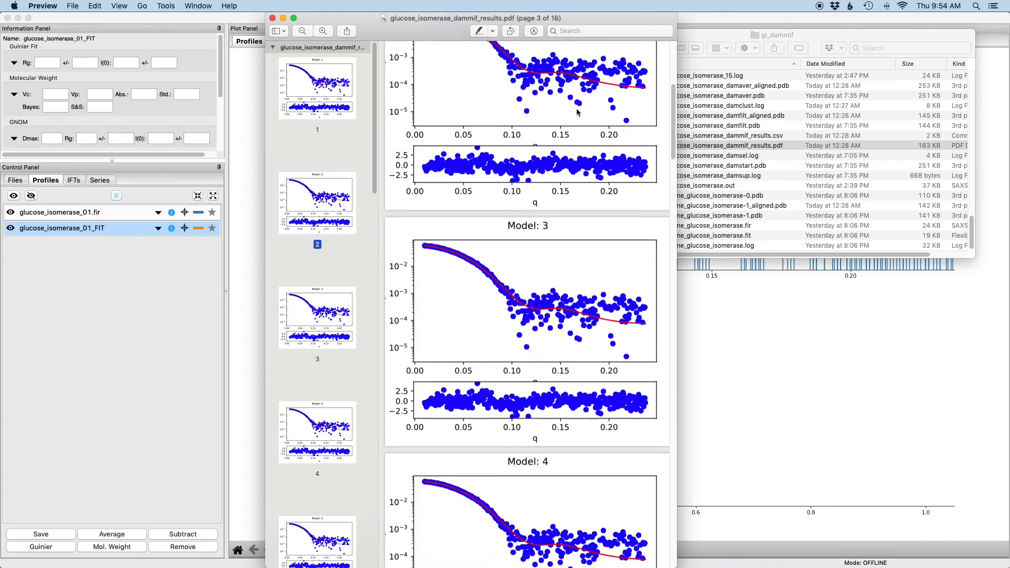
{"action": "scroll", "coordinate": [577, 112], "scroll_direction": "down", "scroll_amount": 20}
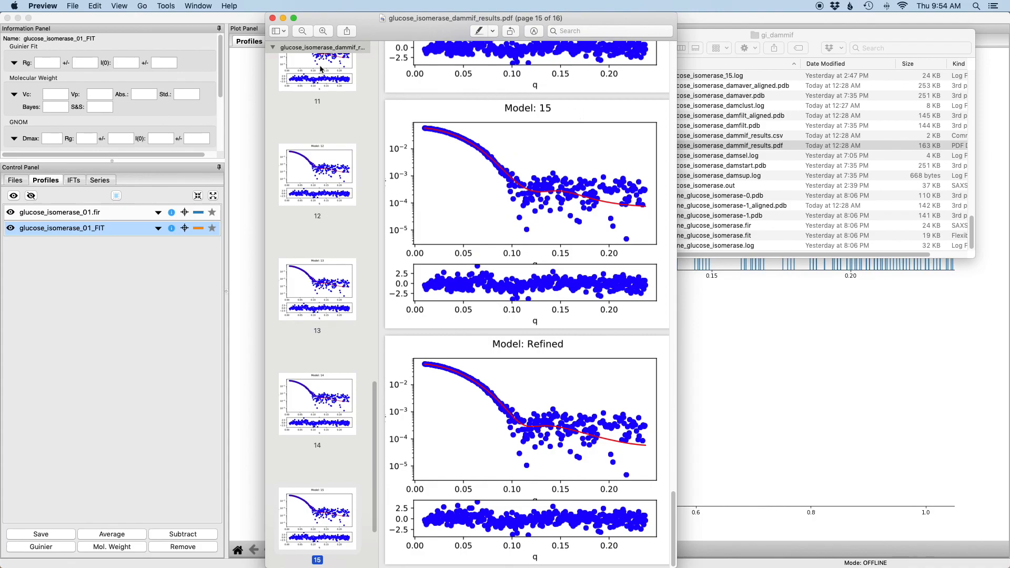
{"action": "left_click", "coordinate": [272, 19]}
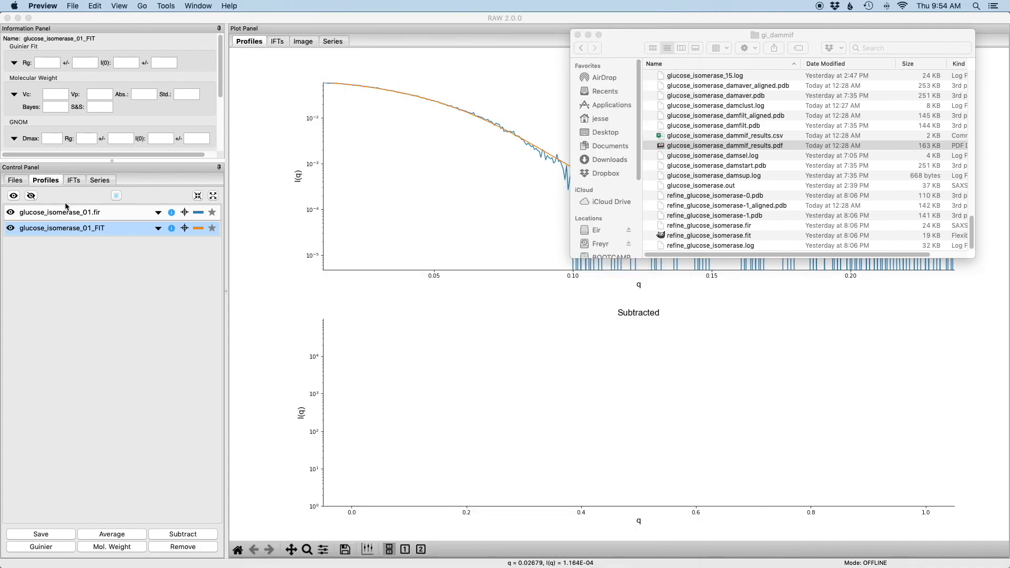
Switch back to RAW and show the list of loaded IFTs
{"action": "left_click", "coordinate": [70, 182]}
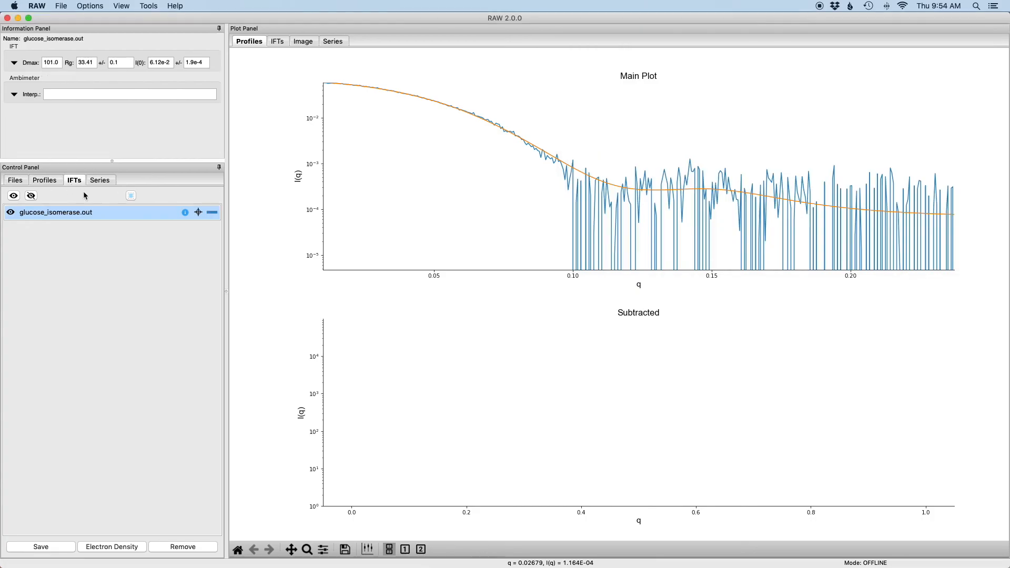